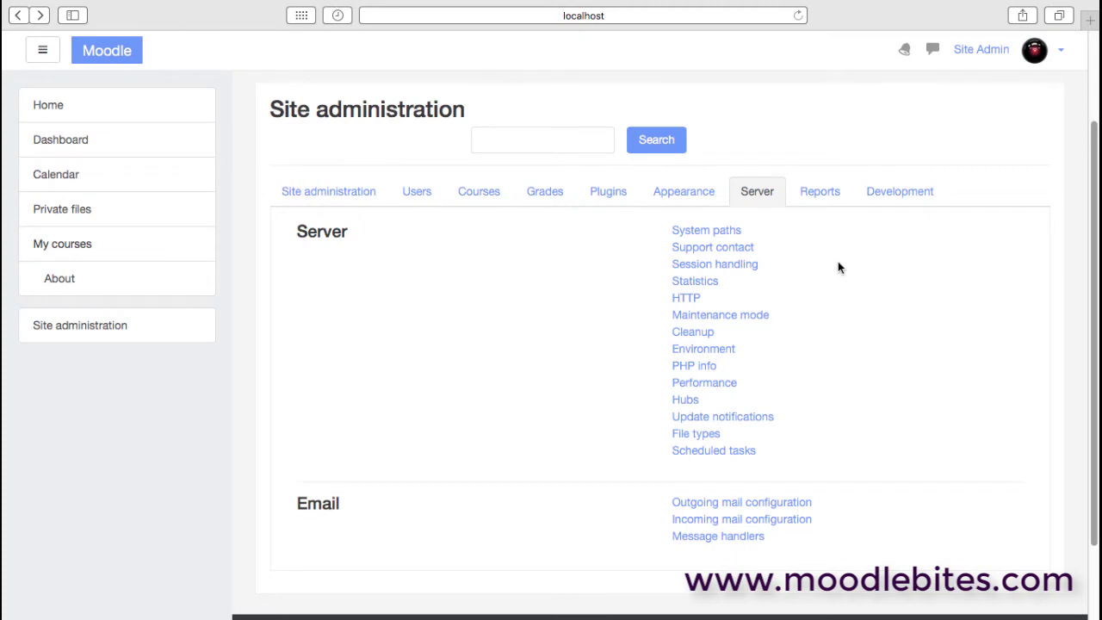
# - Open the System paths settings and set Path to aspell to /usr/bin/aspell, copied from the field's description
pyautogui.click(731, 233)
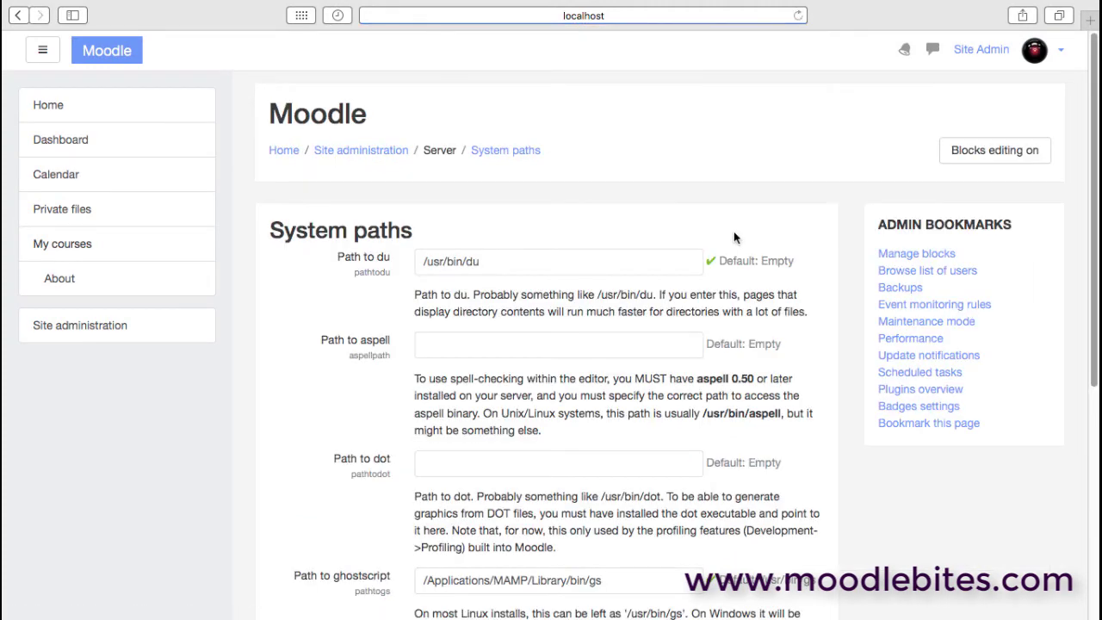
pyautogui.moveTo(1096, 258); pyautogui.dragTo(1089, 336)
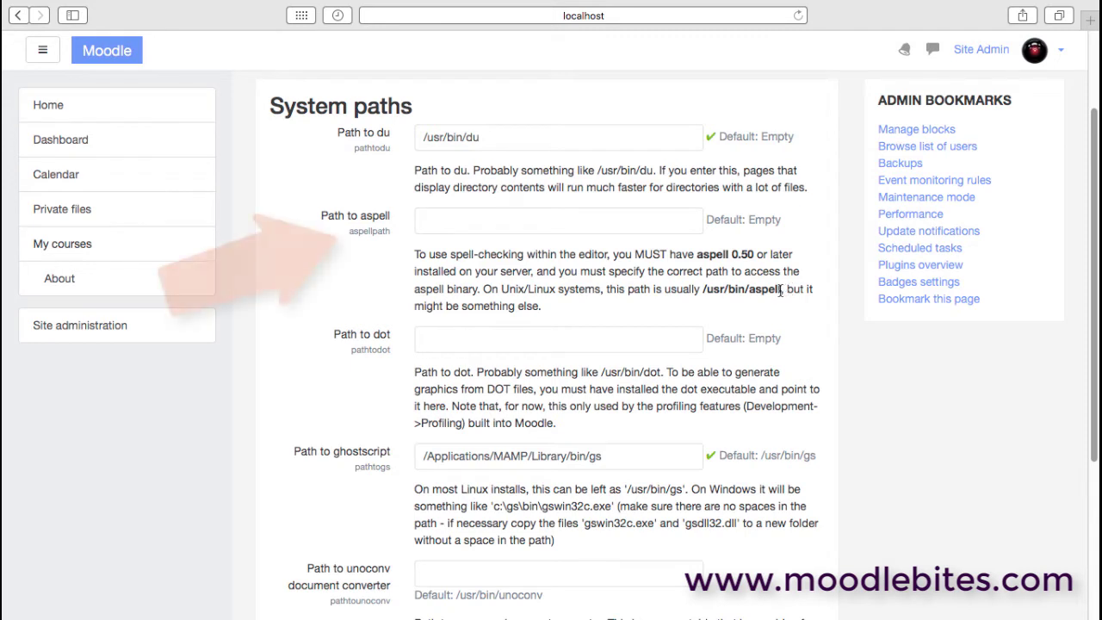
pyautogui.moveTo(782, 289); pyautogui.dragTo(702, 291)
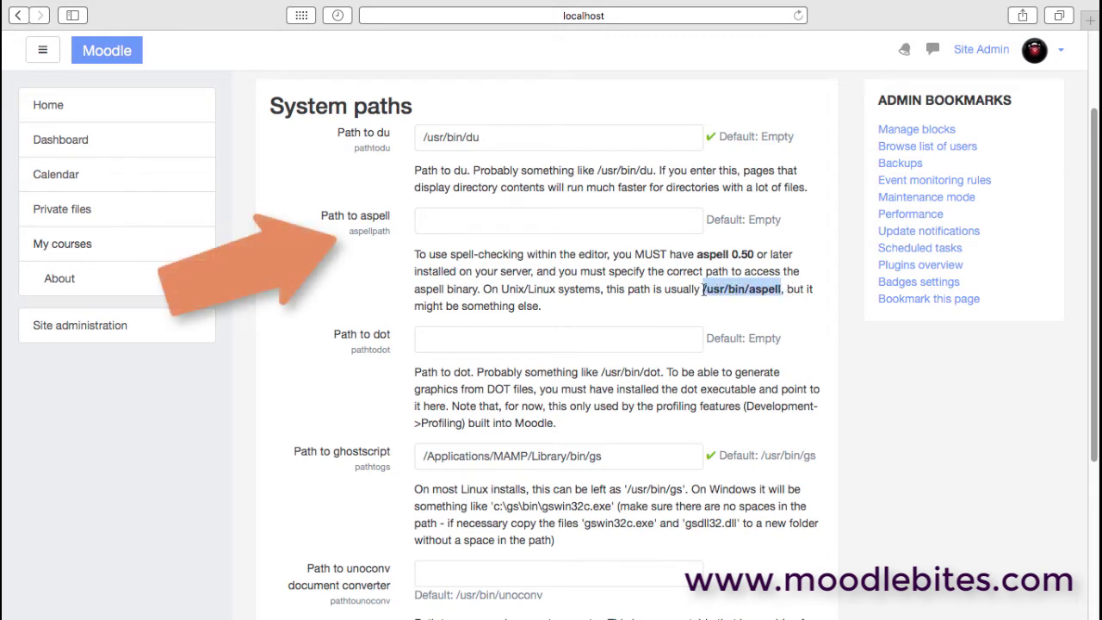
pyautogui.rightClick(707, 290)
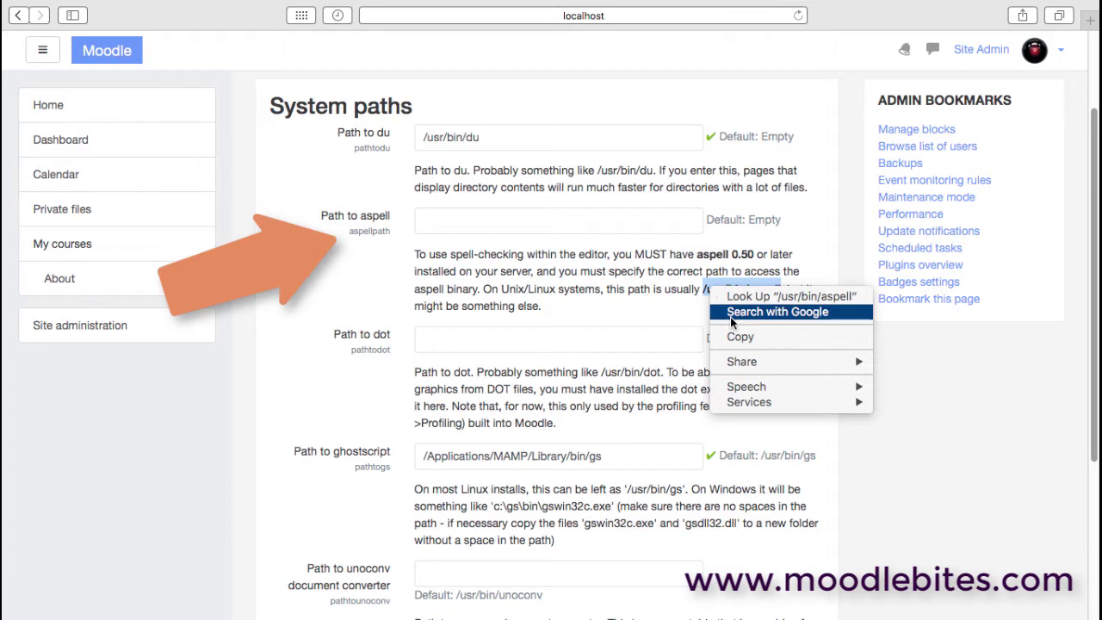
pyautogui.click(568, 221)
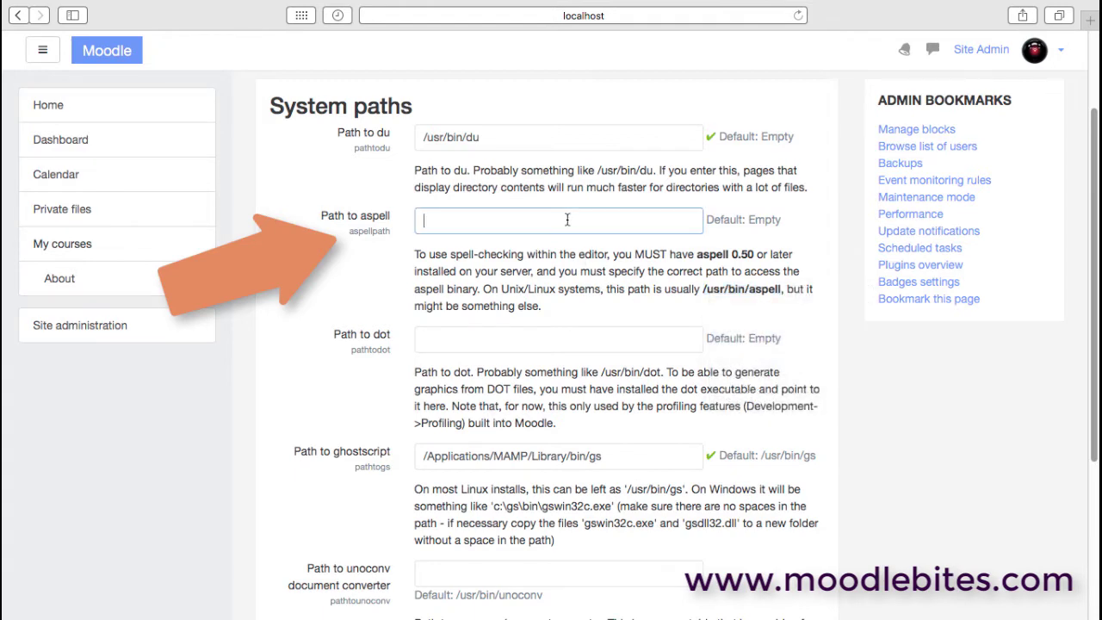
pyautogui.rightClick(568, 220)
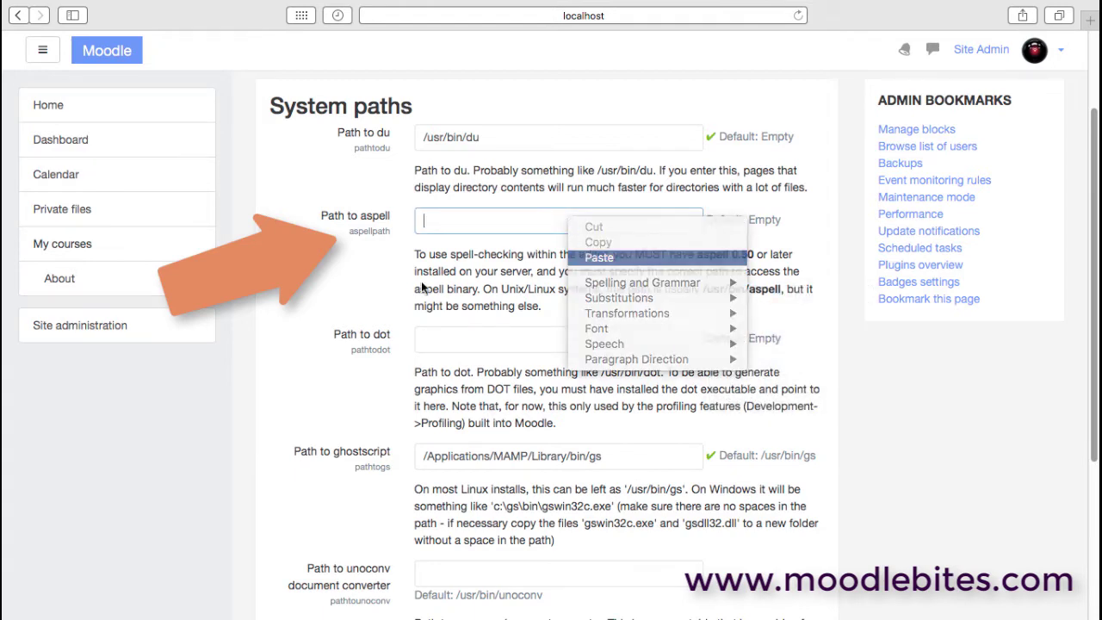
pyautogui.click(598, 256)
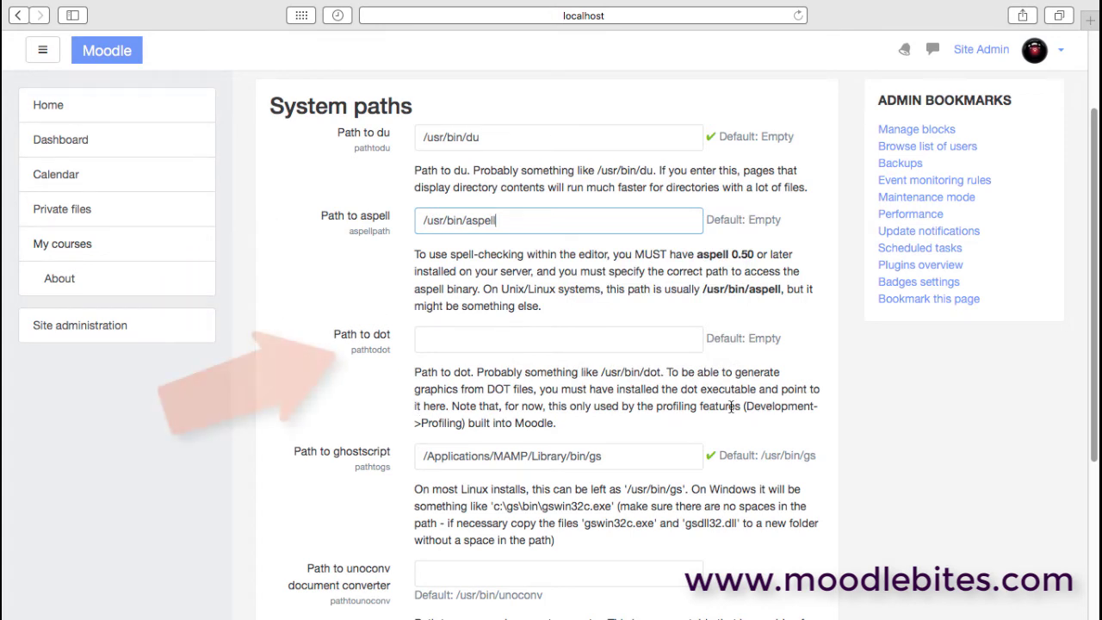
# - Set Path to dot to /usr/bin/dot, copied from the field's description
pyautogui.click(660, 371)
pyautogui.moveTo(660, 371); pyautogui.dragTo(601, 371)
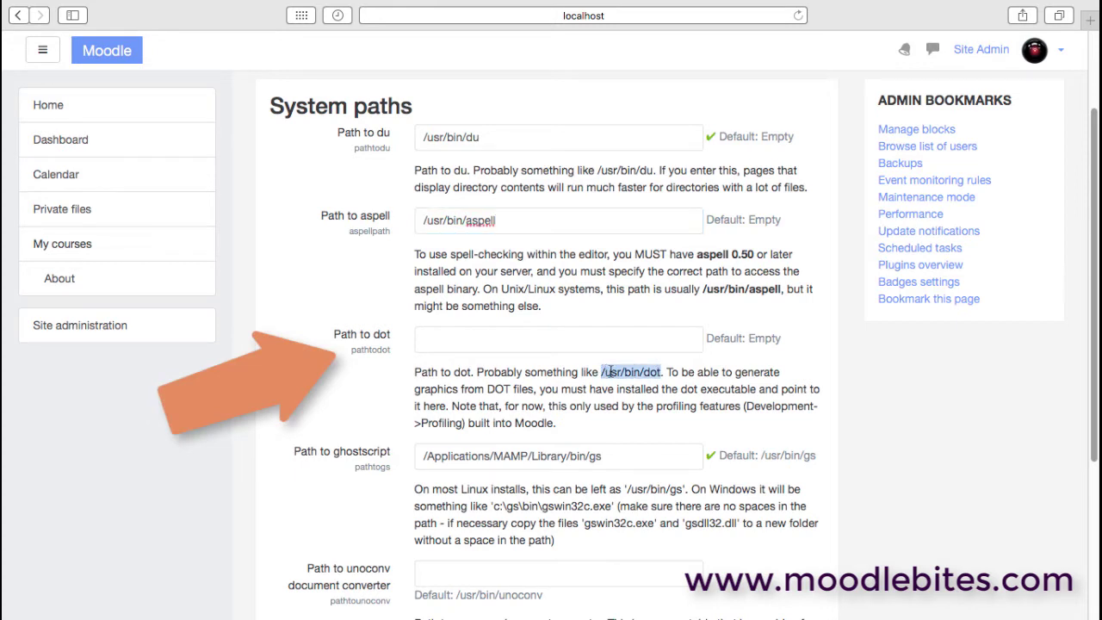
pyautogui.rightClick(610, 373)
pyautogui.click(641, 419)
pyautogui.click(535, 341)
pyautogui.rightClick(534, 345)
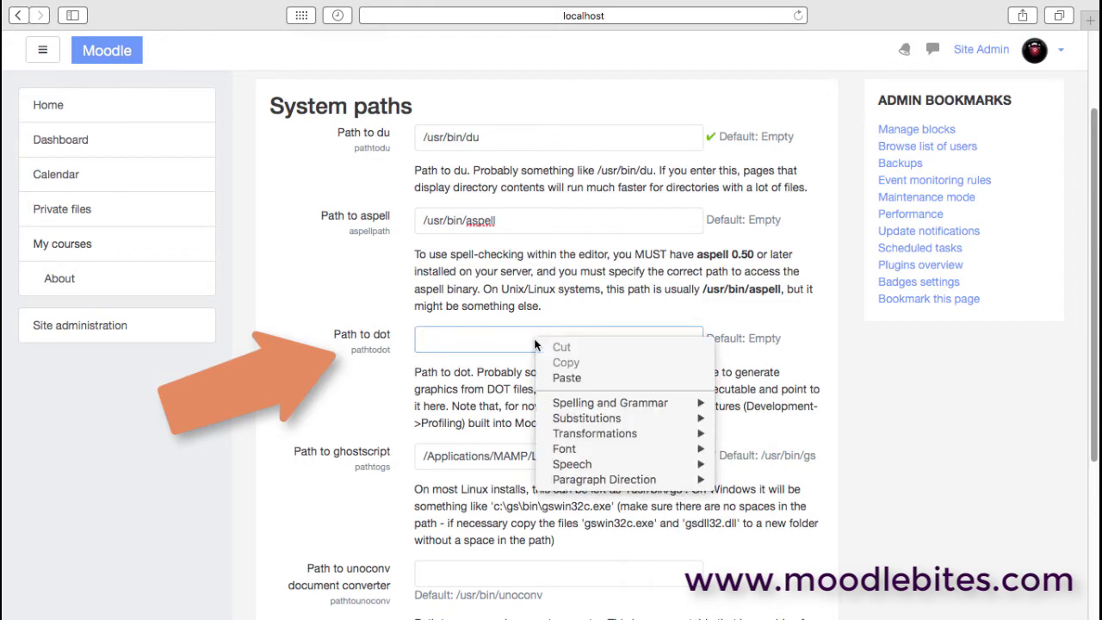
pyautogui.click(559, 375)
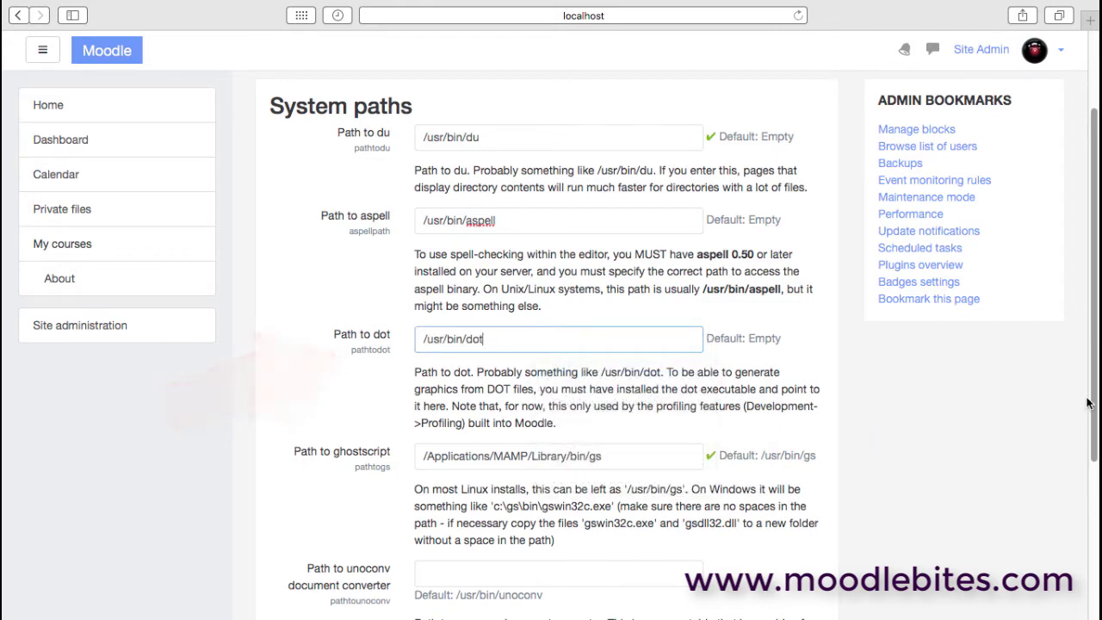
pyautogui.scroll(-5, 923, 441)
pyautogui.scroll(-2, 490, 249)
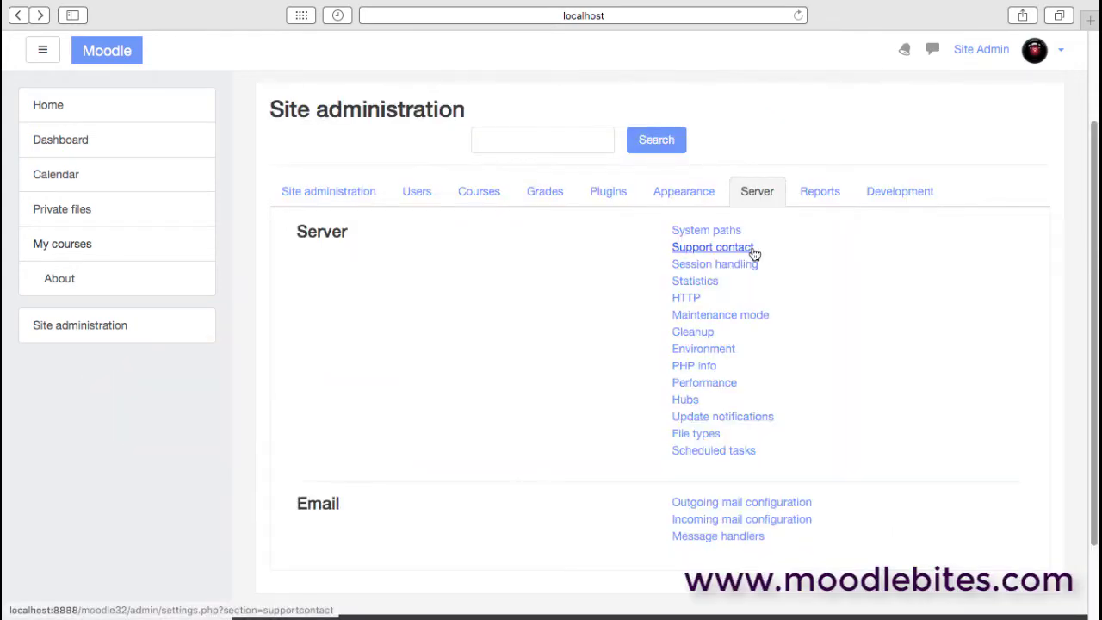
# - Open the Support contact settings and replace the Support name with Helpdesk
pyautogui.click(753, 249)
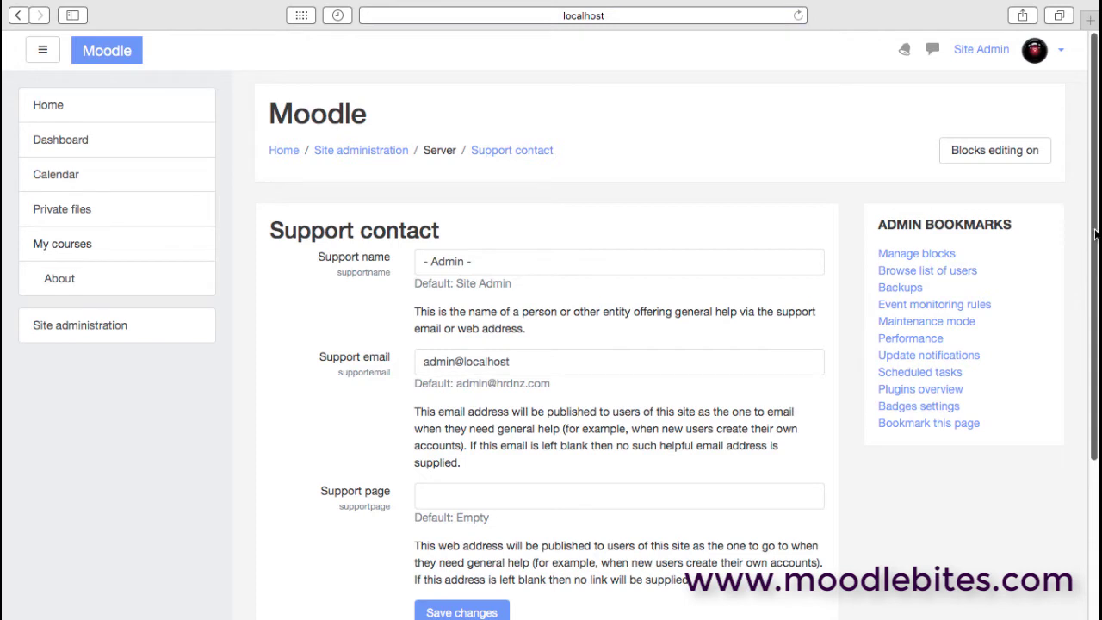
pyautogui.scroll(-2, 1094, 234)
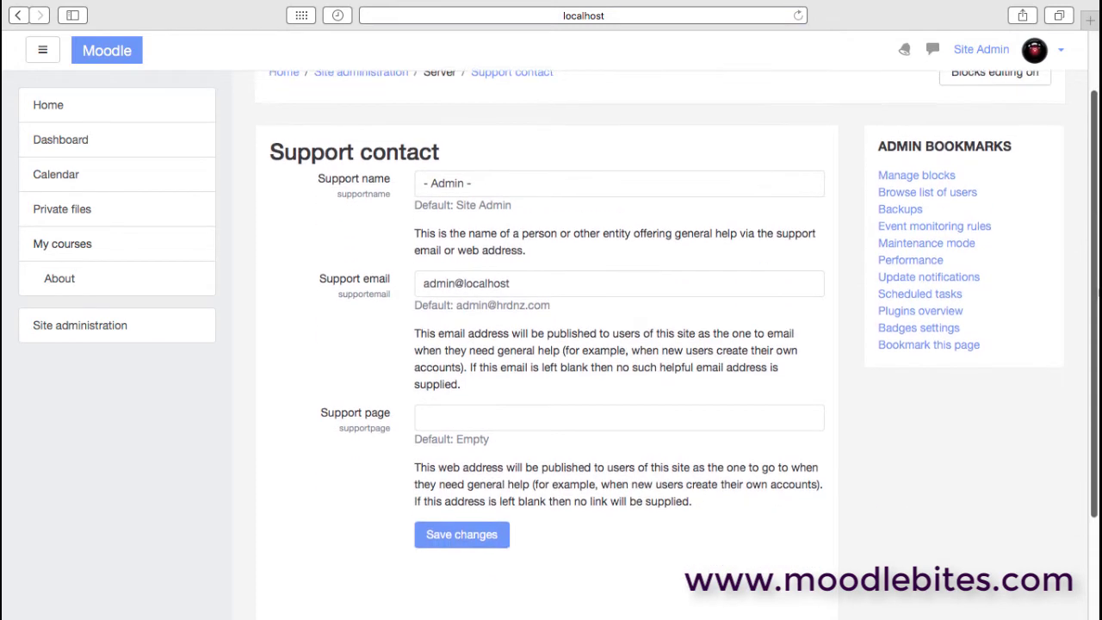
pyautogui.click(470, 182)
pyautogui.moveTo(470, 183); pyautogui.dragTo(415, 180)
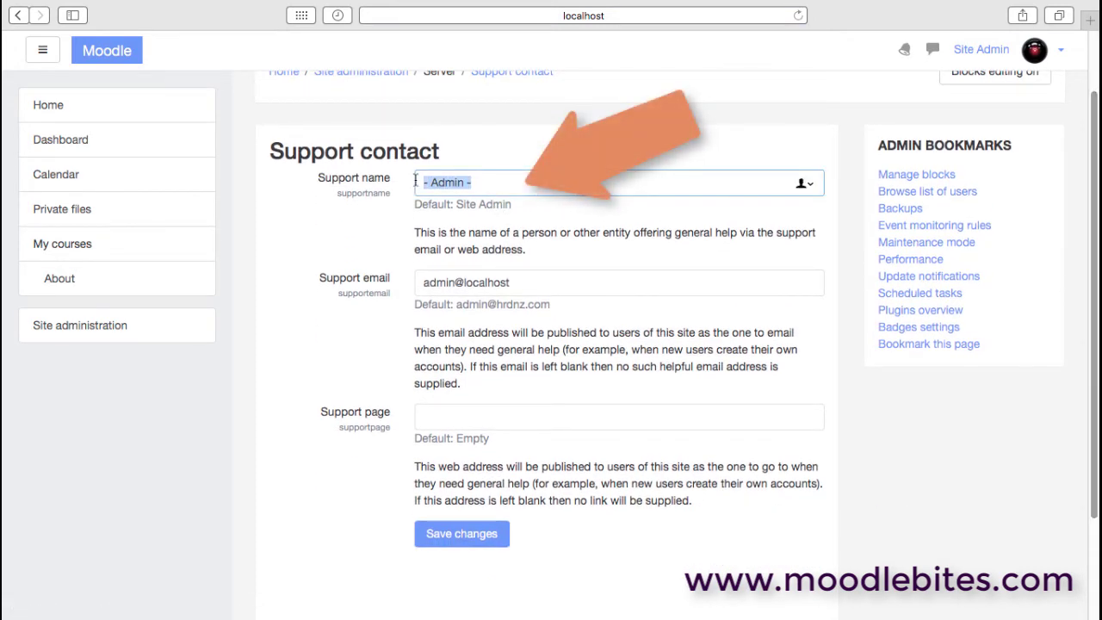
pyautogui.write('Helpdesk')
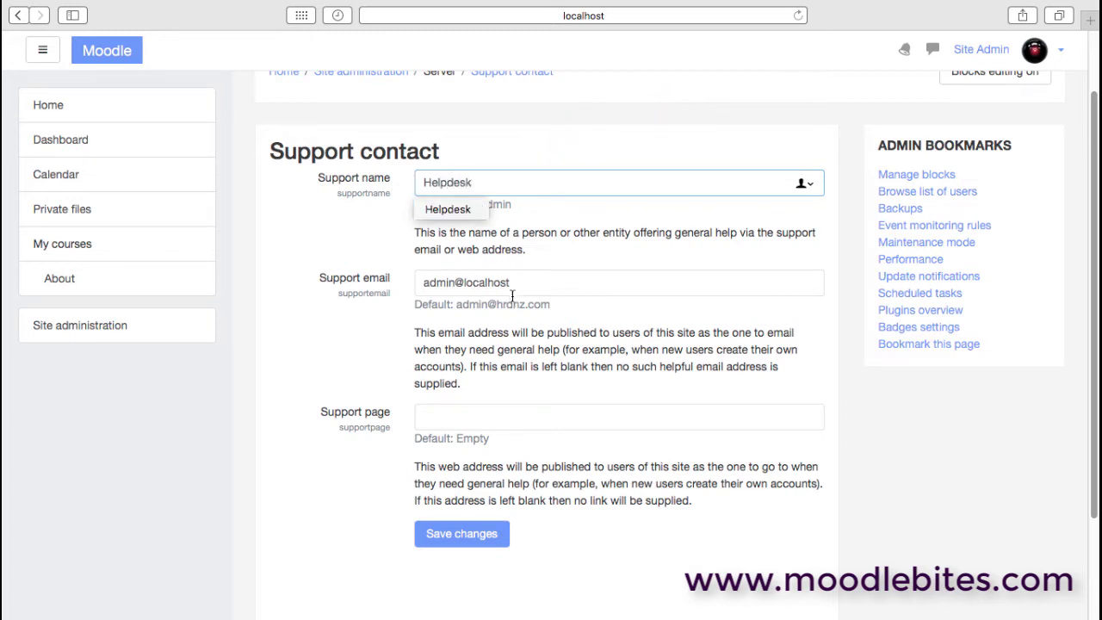
# - Highlight the existing Support email entry and place the cursor in the Support page field
pyautogui.click(521, 285)
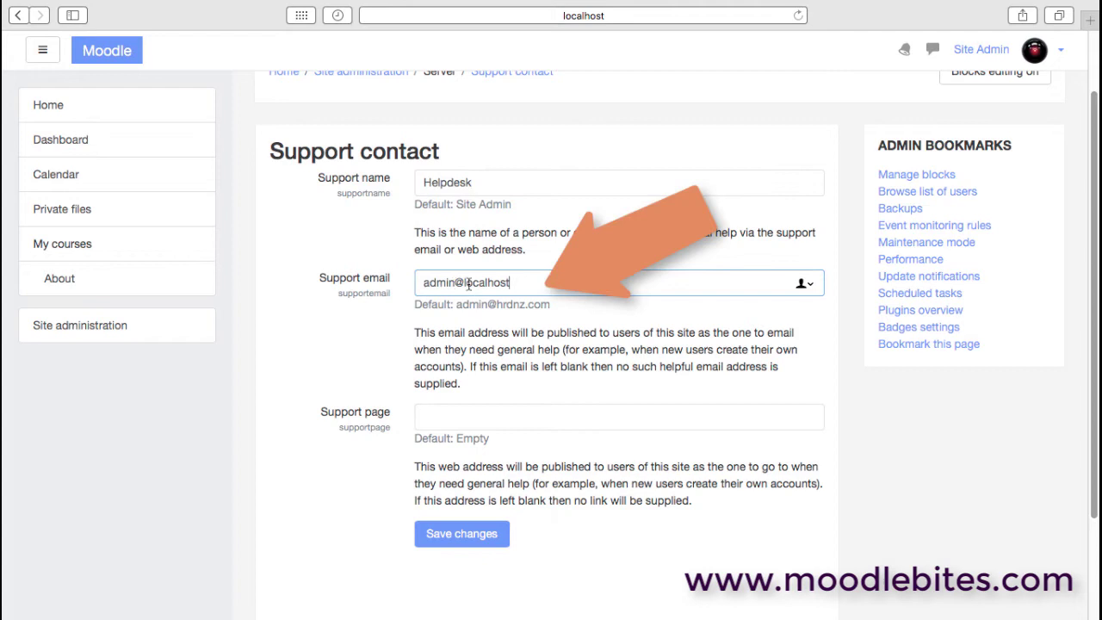
pyautogui.moveTo(534, 285); pyautogui.dragTo(411, 281)
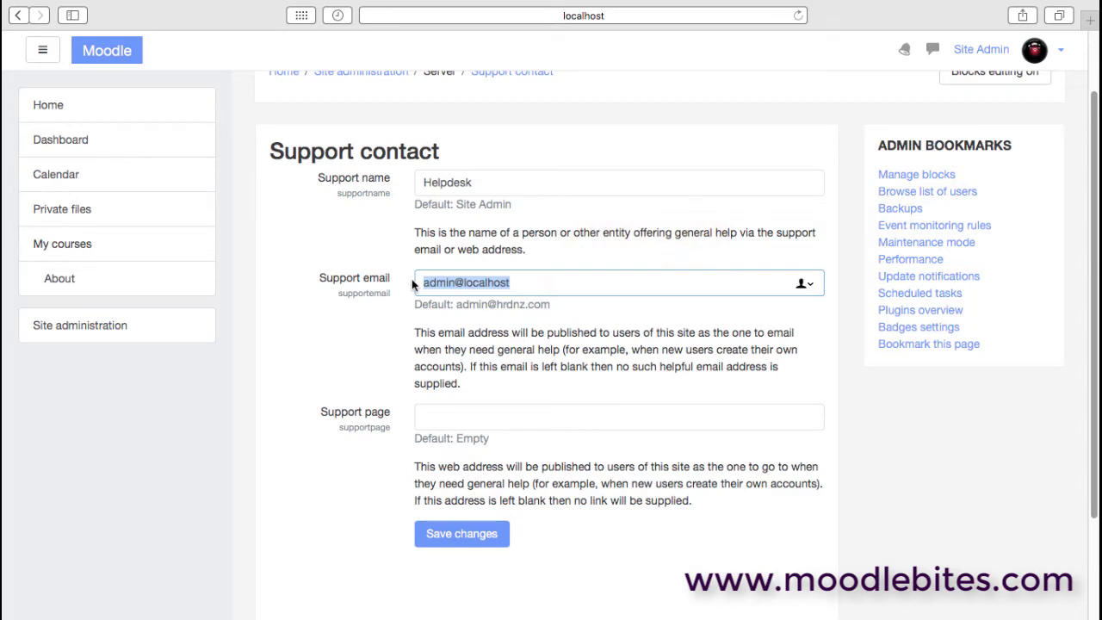
pyautogui.click(514, 418)
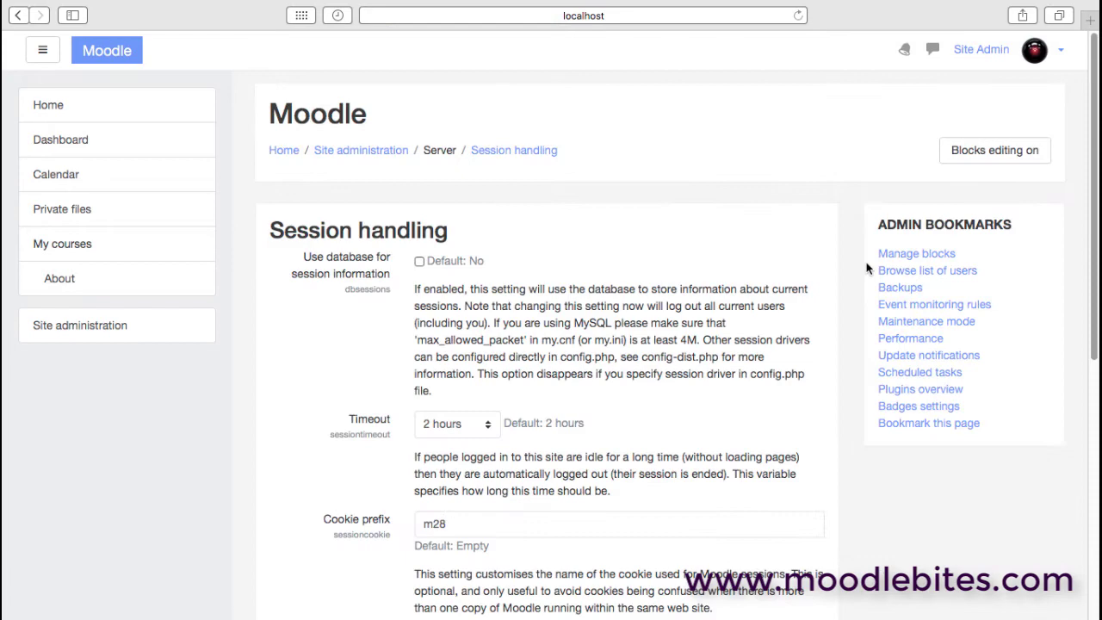
# - Set the Timeout in the Session handling settings to 60 minutes
pyautogui.moveTo(1090, 225); pyautogui.dragTo(1090, 298)
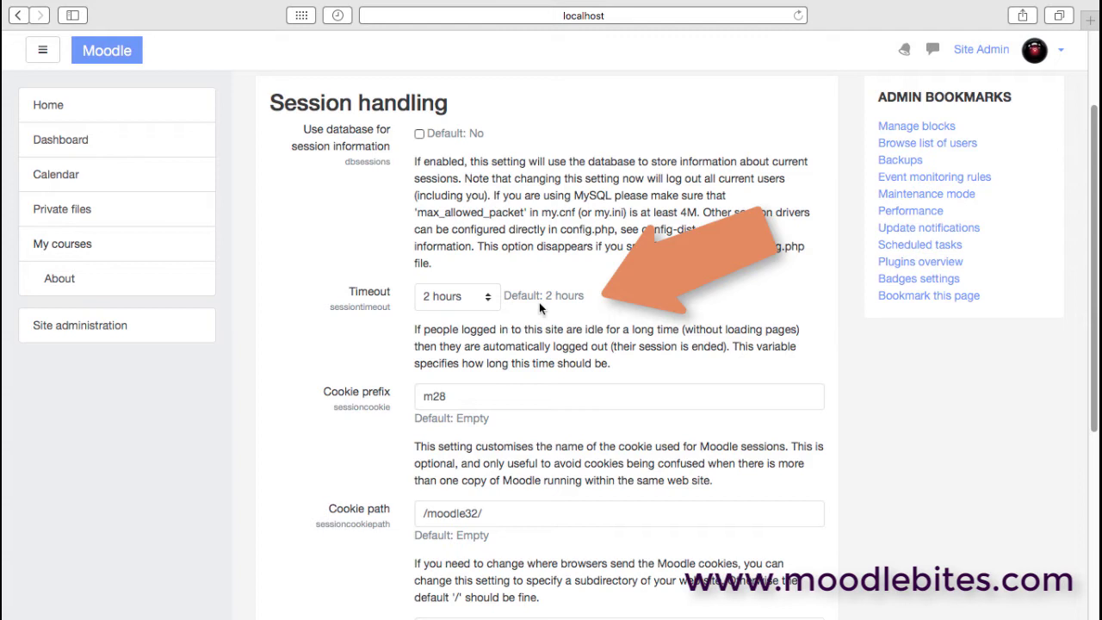
pyautogui.click(489, 296)
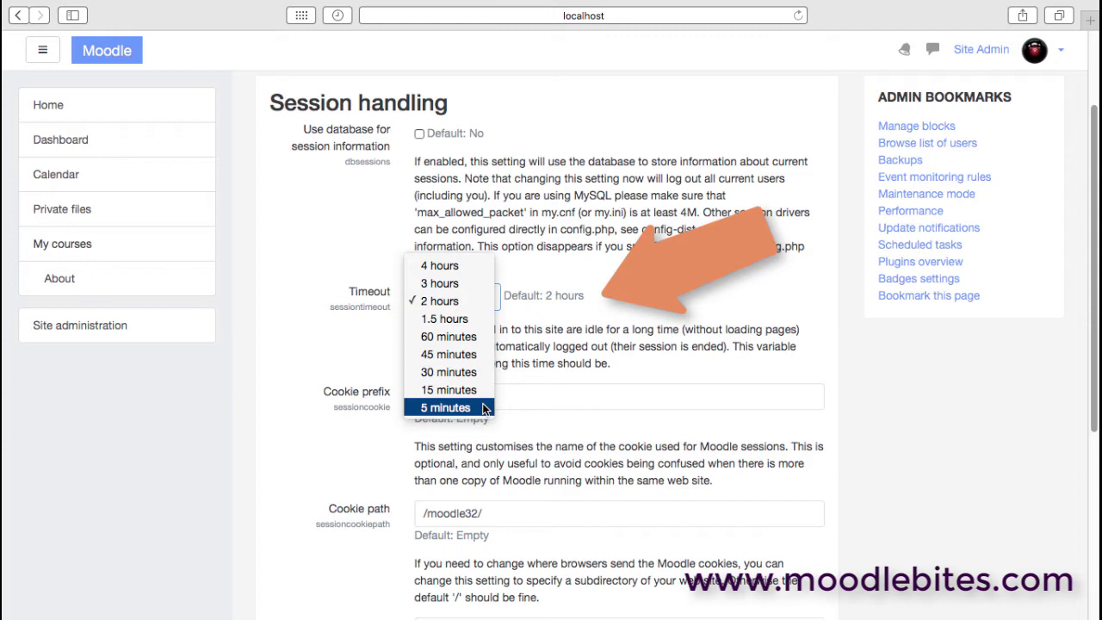
pyautogui.click(483, 335)
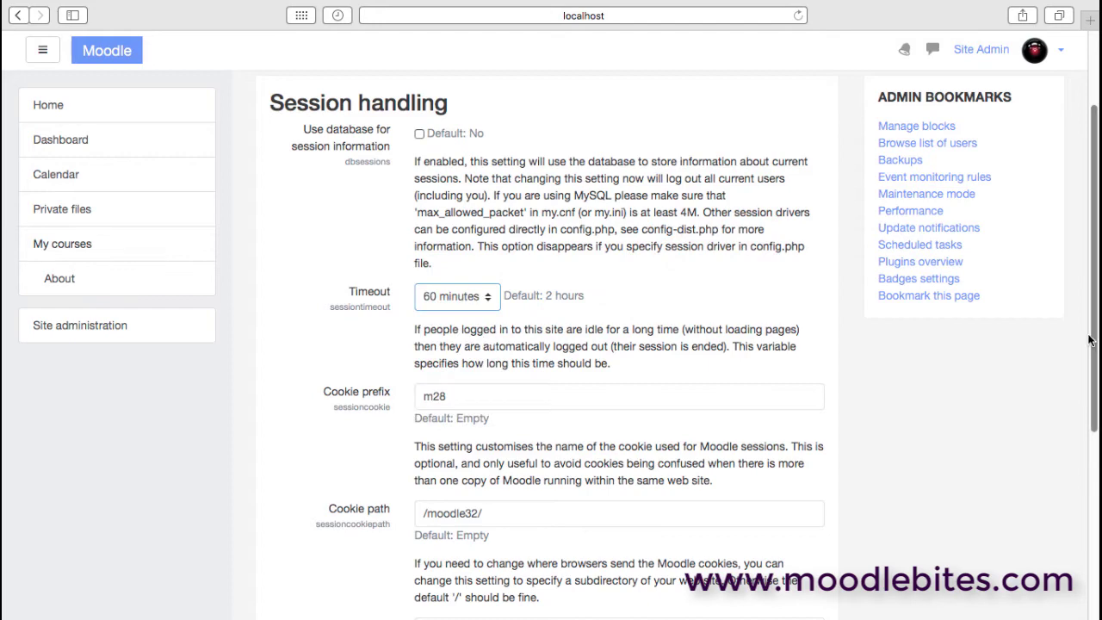
# - Replace the Cookie prefix in the Session handling settings with site
pyautogui.scroll(-1, 1090, 349)
pyautogui.moveTo(1090, 349); pyautogui.dragTo(1088, 405)
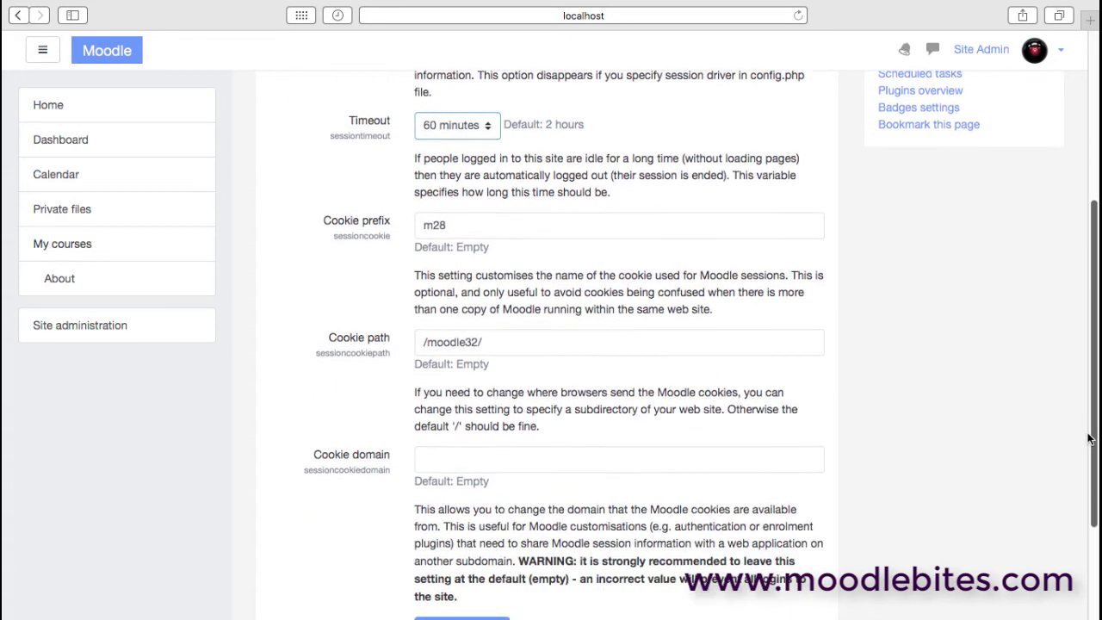
pyautogui.scroll(-1, 1090, 439)
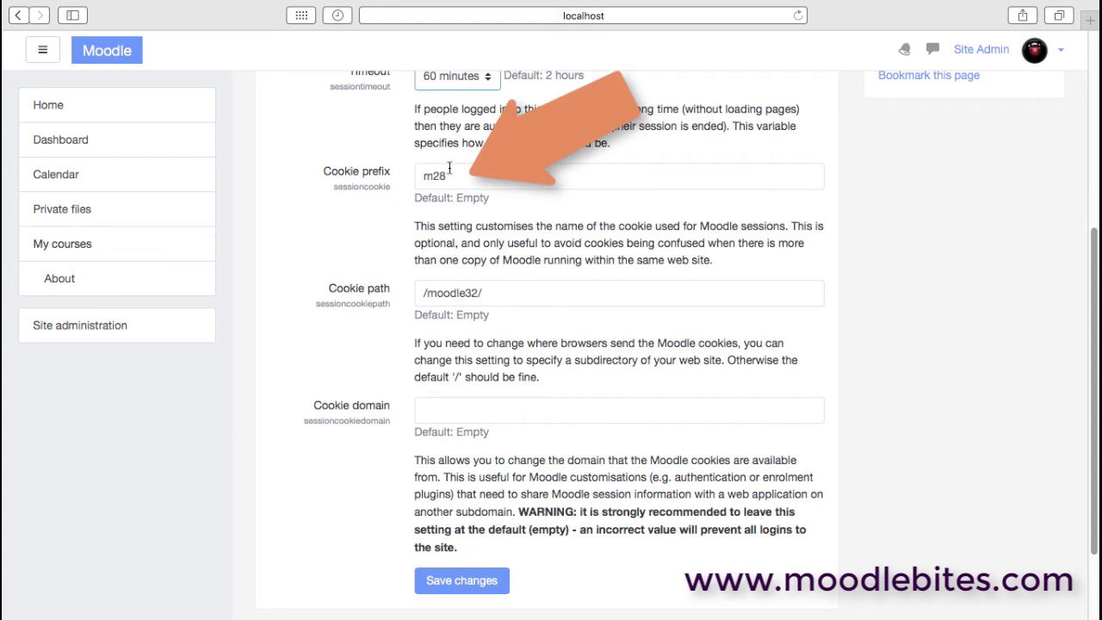
pyautogui.moveTo(450, 174); pyautogui.dragTo(422, 175)
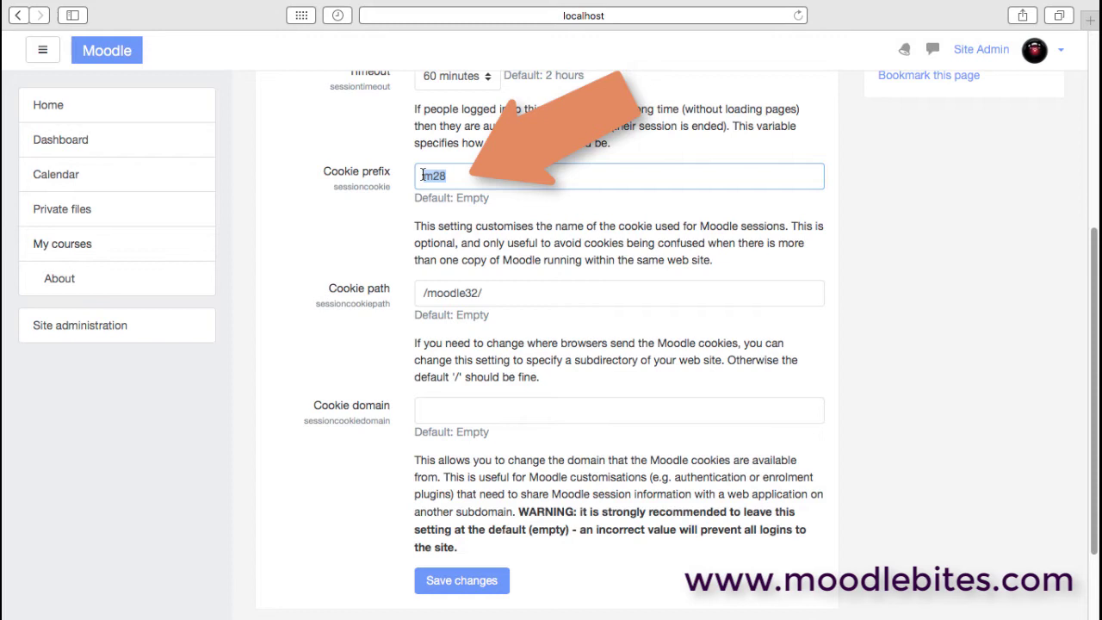
pyautogui.write('site')
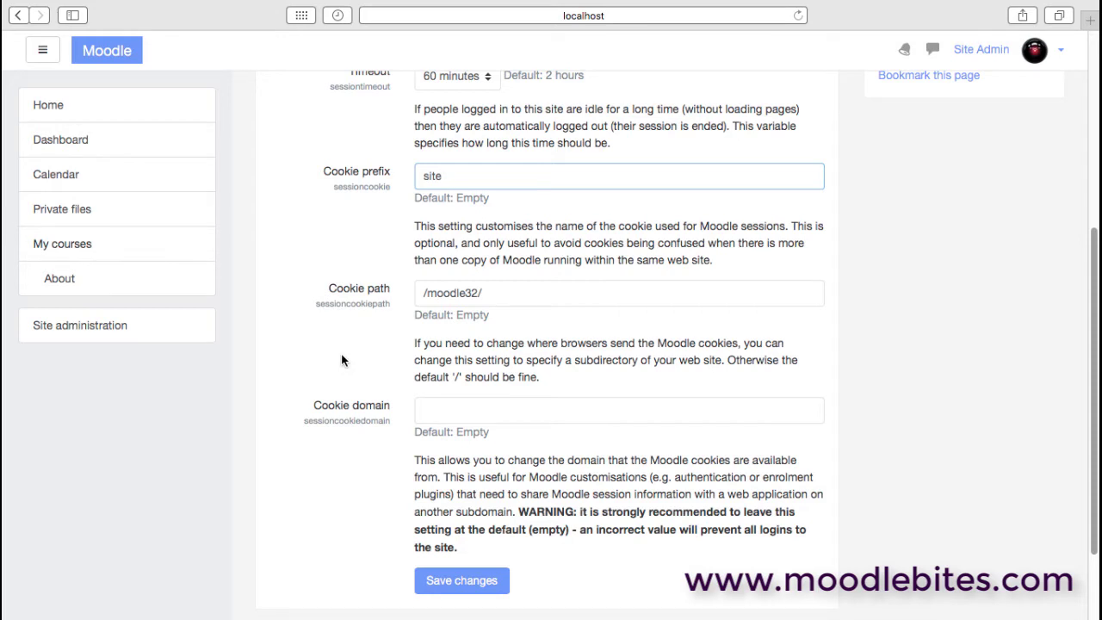
# - Return to the server settings list, open Statistics and choose 1 weeks as the Maximum processing interval
pyautogui.click(17, 14)
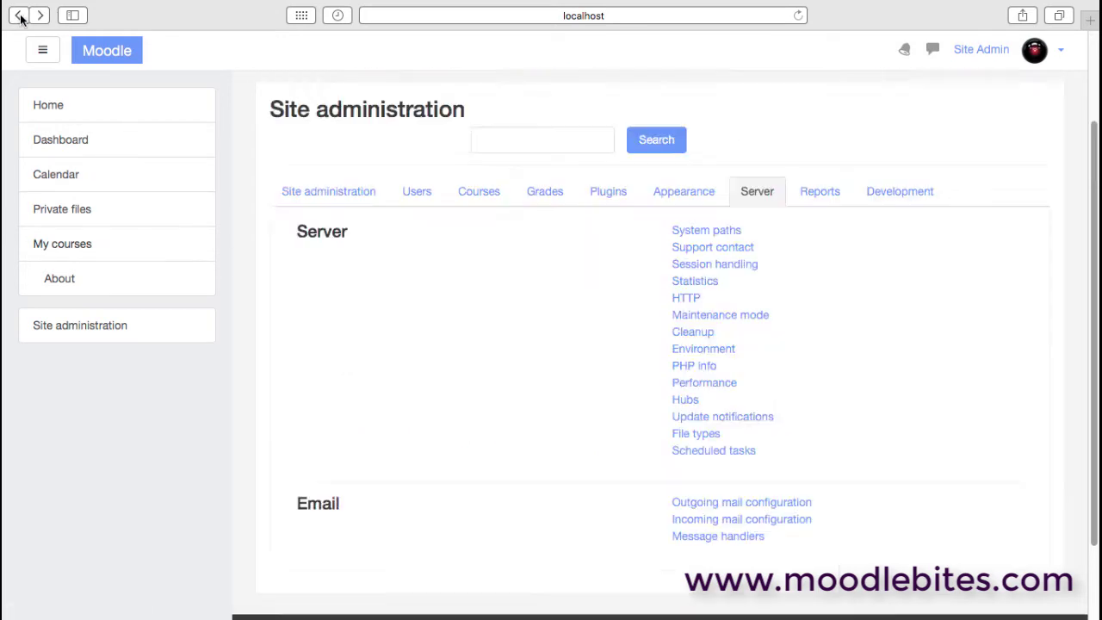
pyautogui.click(713, 288)
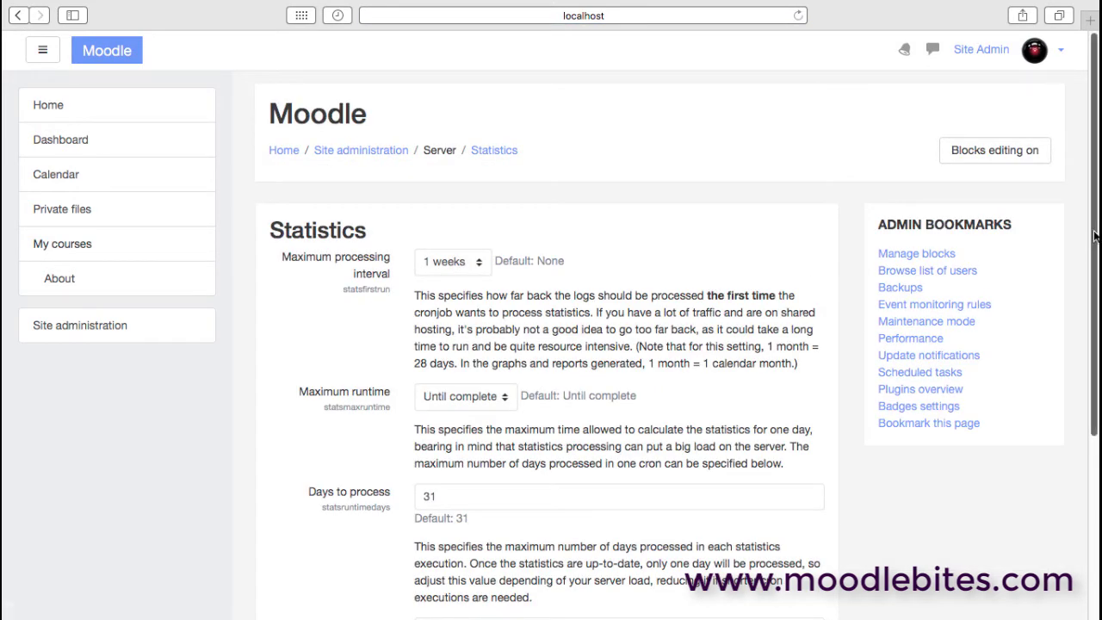
pyautogui.scroll(-3, 551, 344)
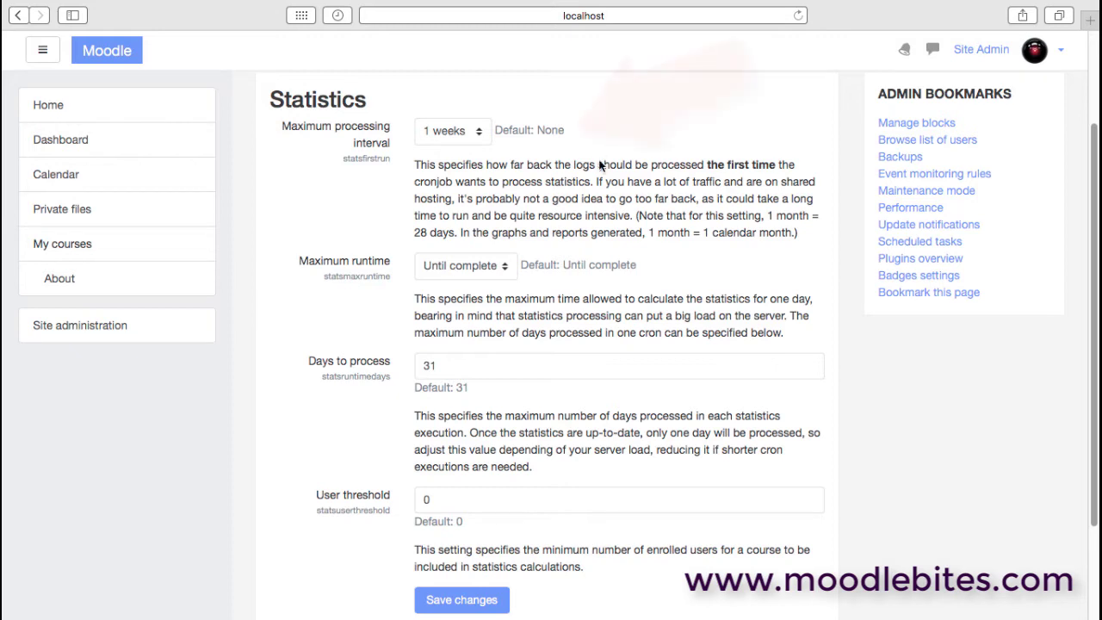
pyautogui.click(481, 133)
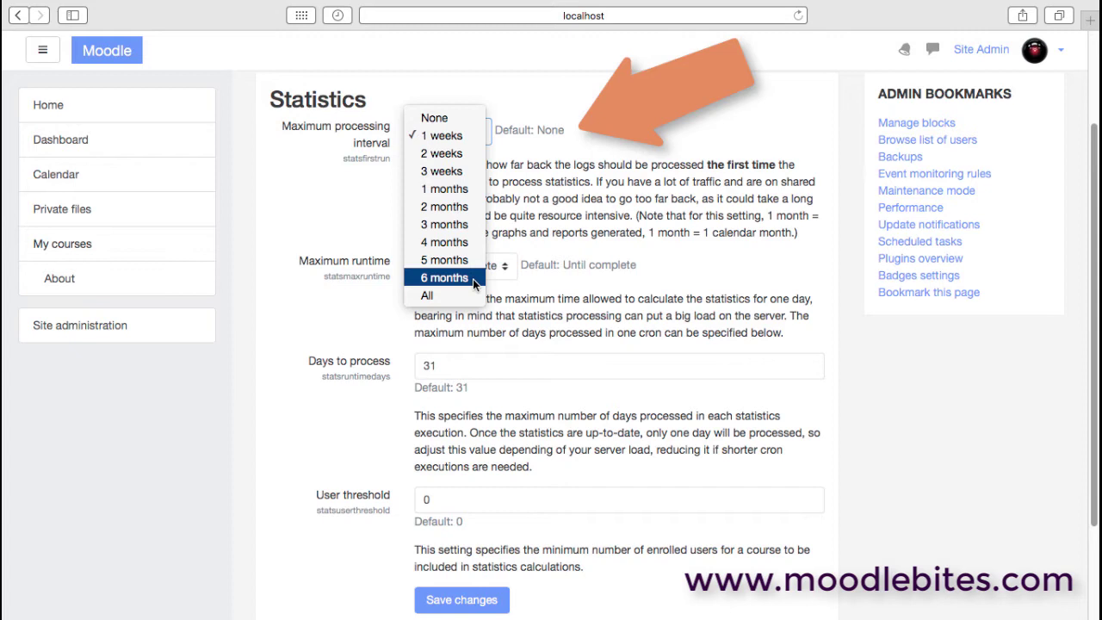
pyautogui.click(473, 137)
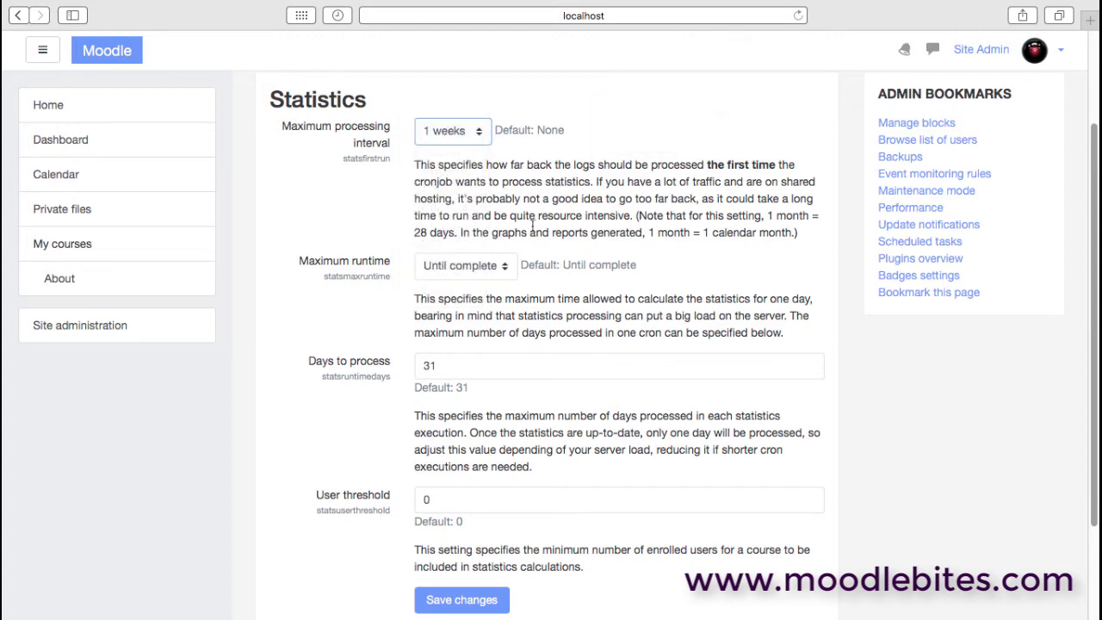
# - Set the Maximum runtime for statistics to 30 minutes and place the cursor in the Days to process field
pyautogui.click(506, 268)
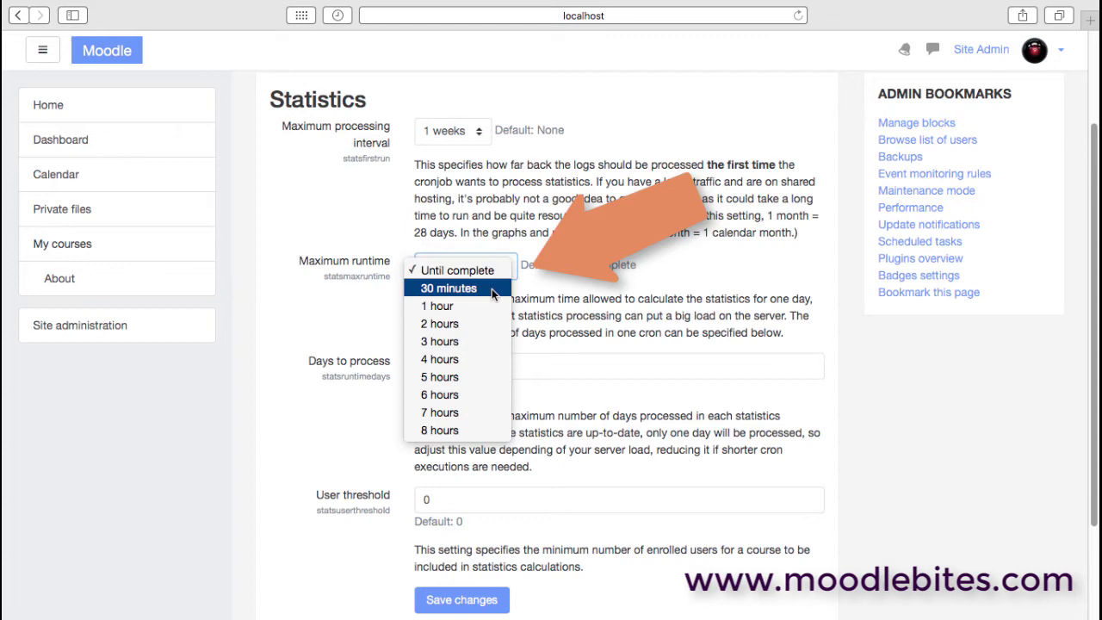
pyautogui.click(491, 289)
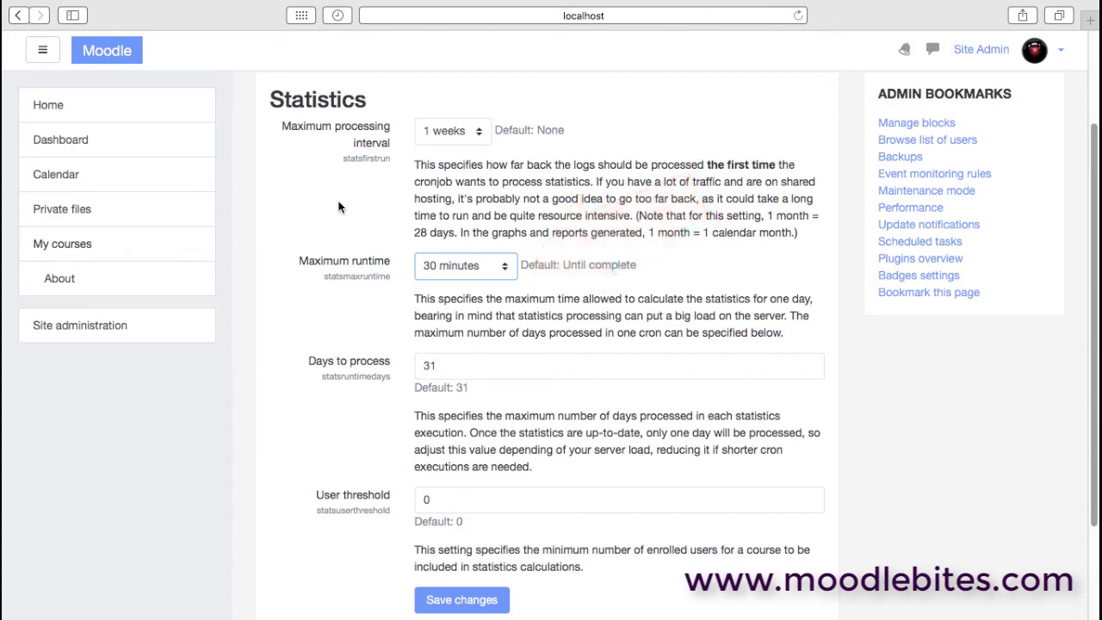
pyautogui.click(459, 367)
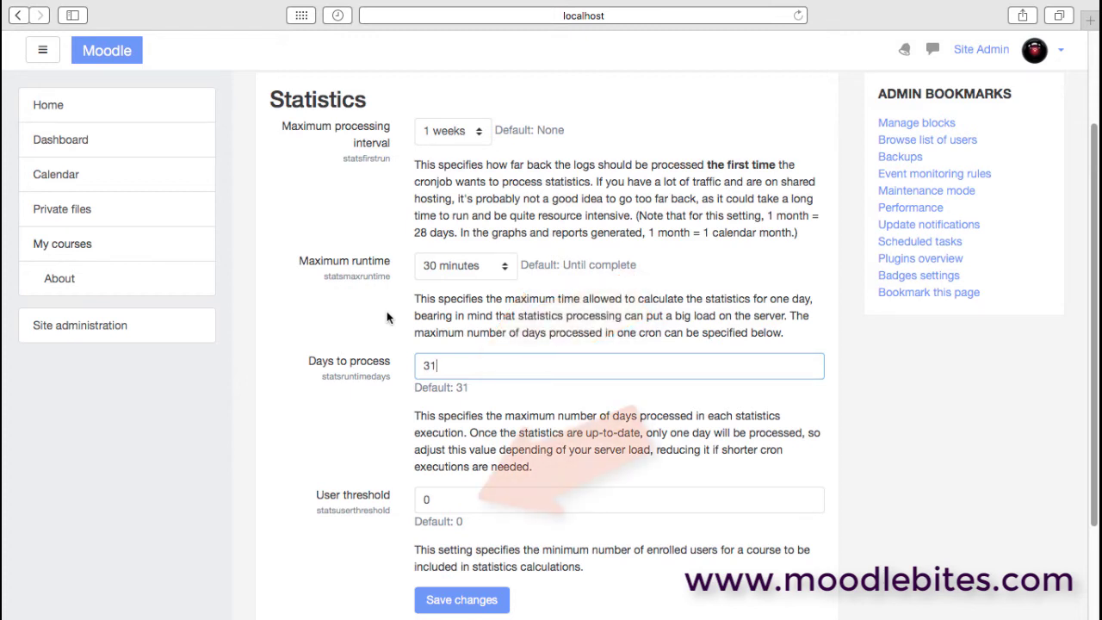
# - Set the User threshold for statistics to 1
pyautogui.click(471, 500)
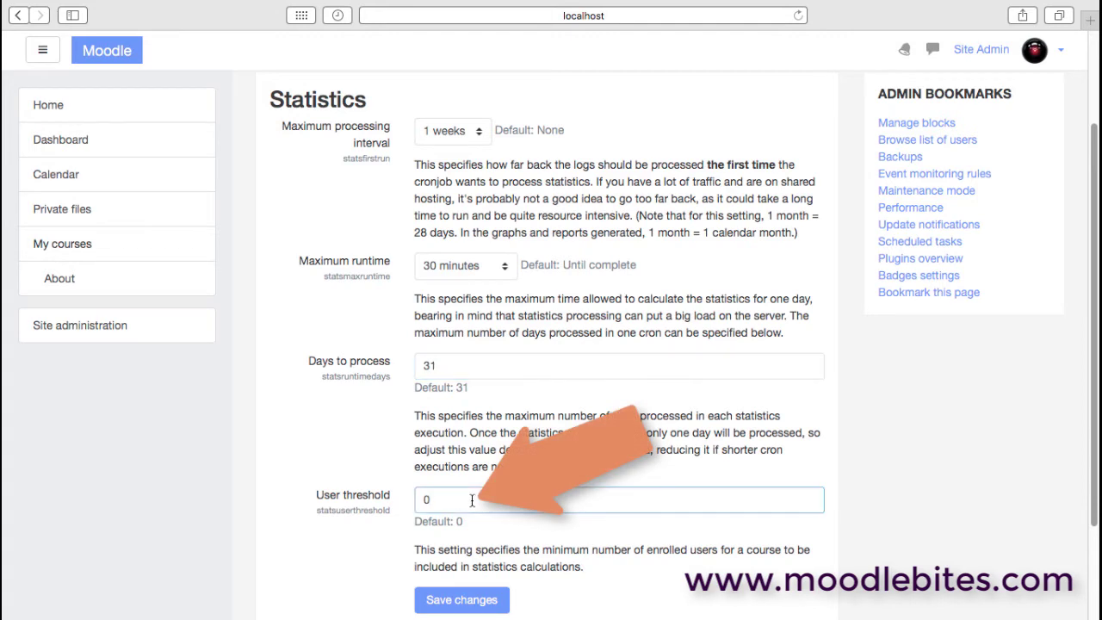
pyautogui.press('BackSpace')
pyautogui.write('1')
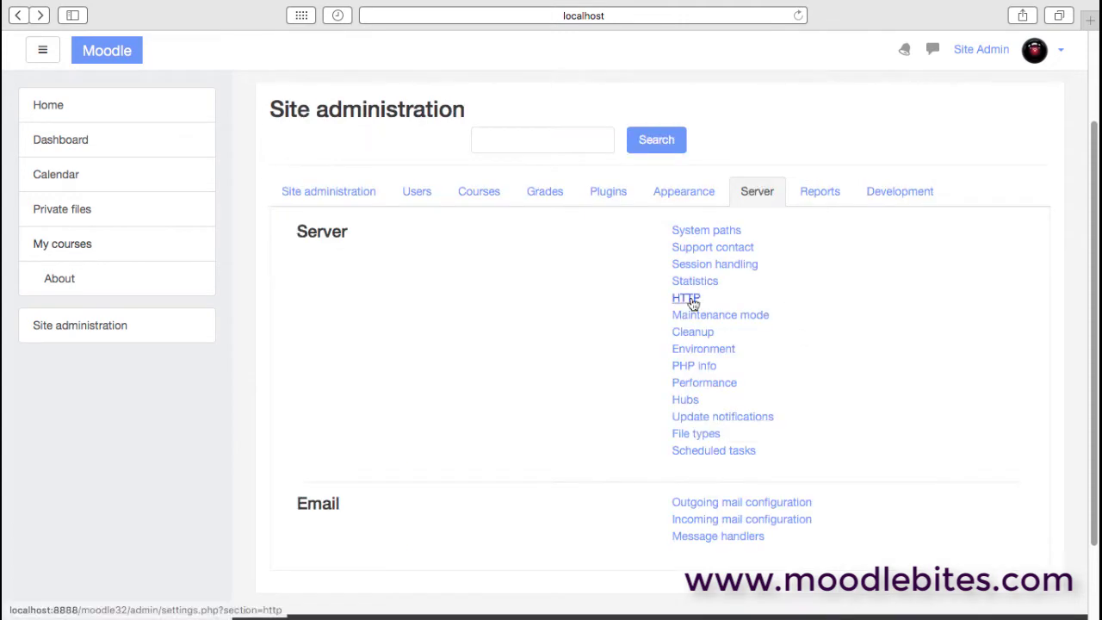
# - Open the HTTP settings, review the reverse proxy and web proxy options down to Proxy bypass hosts, and return to the server list
pyautogui.click(689, 299)
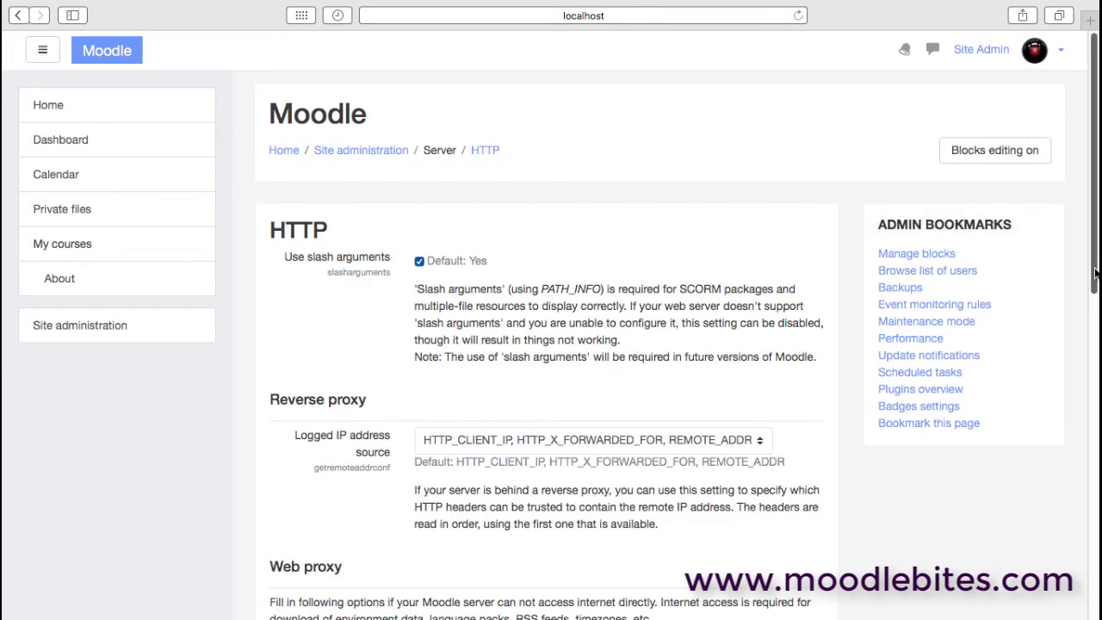
pyautogui.scroll(-1, 1095, 273)
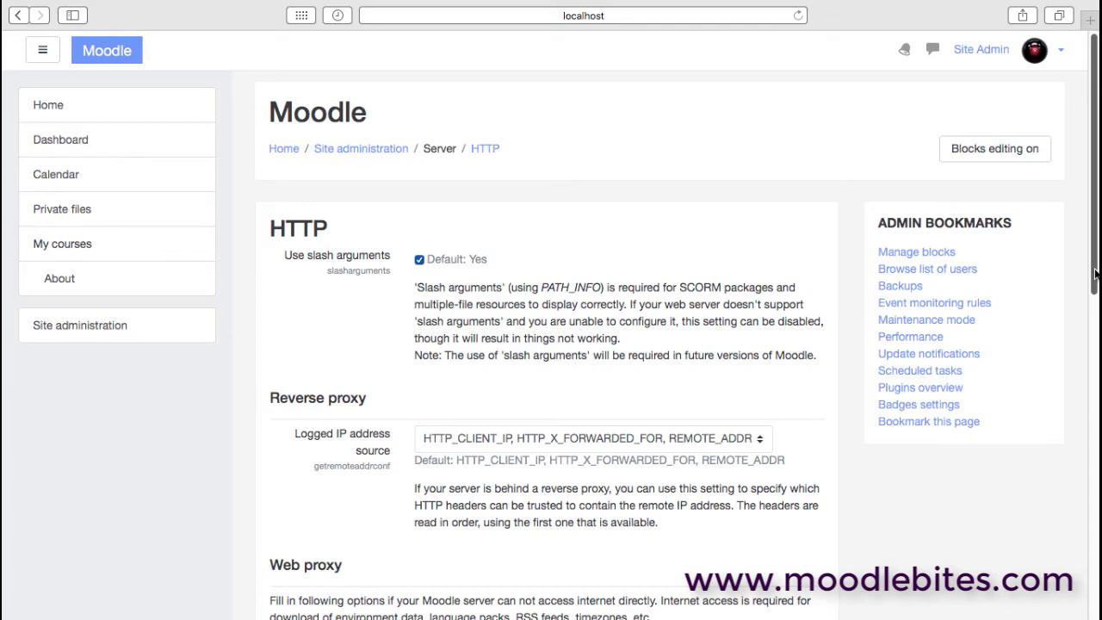
pyautogui.scroll(-7, 1095, 274)
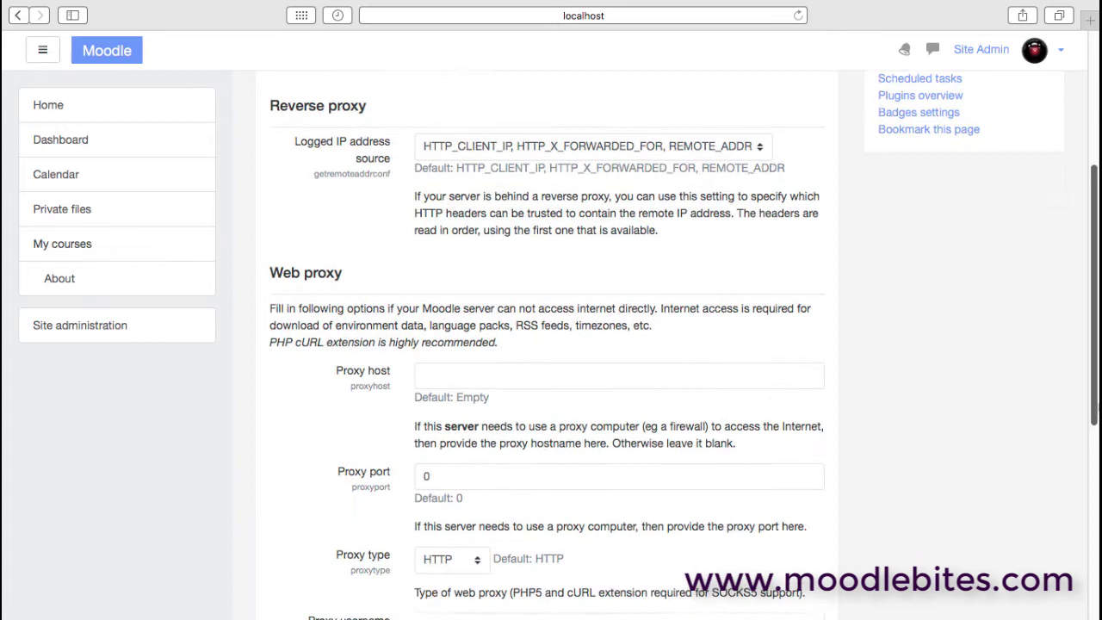
pyautogui.scroll(-4, 685, 344)
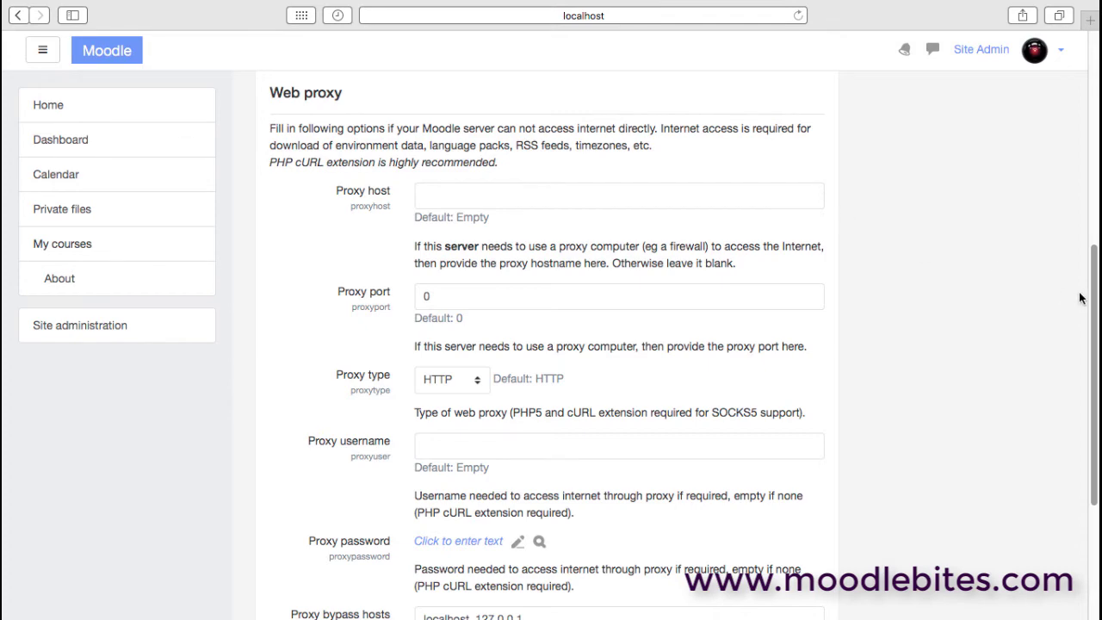
pyautogui.moveTo(1093, 298); pyautogui.dragTo(1095, 401)
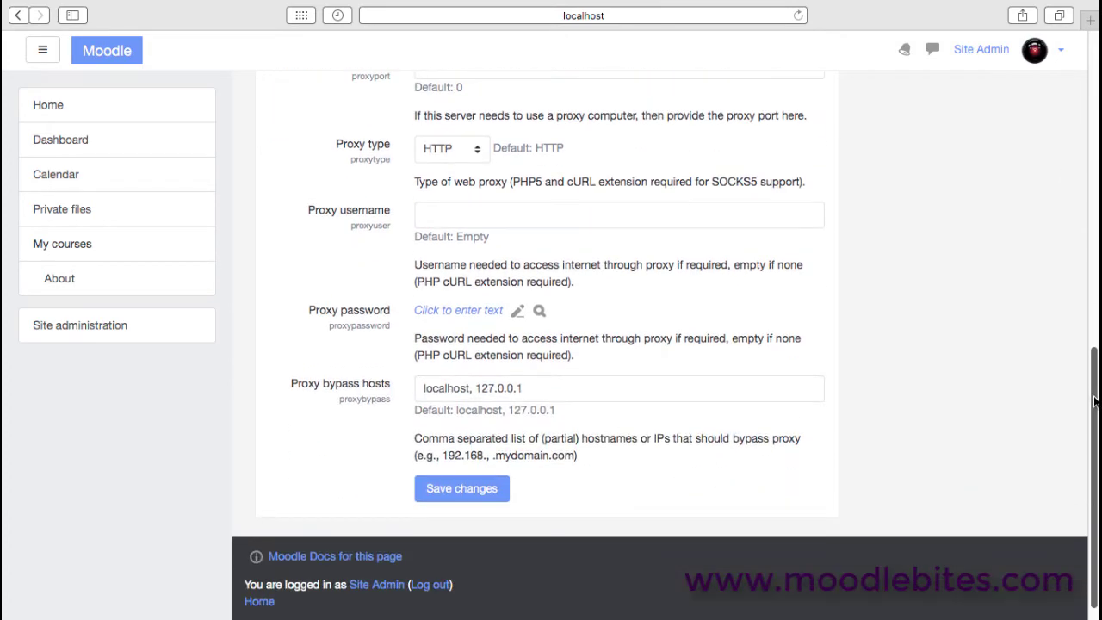
pyautogui.press('super+bracketleft')
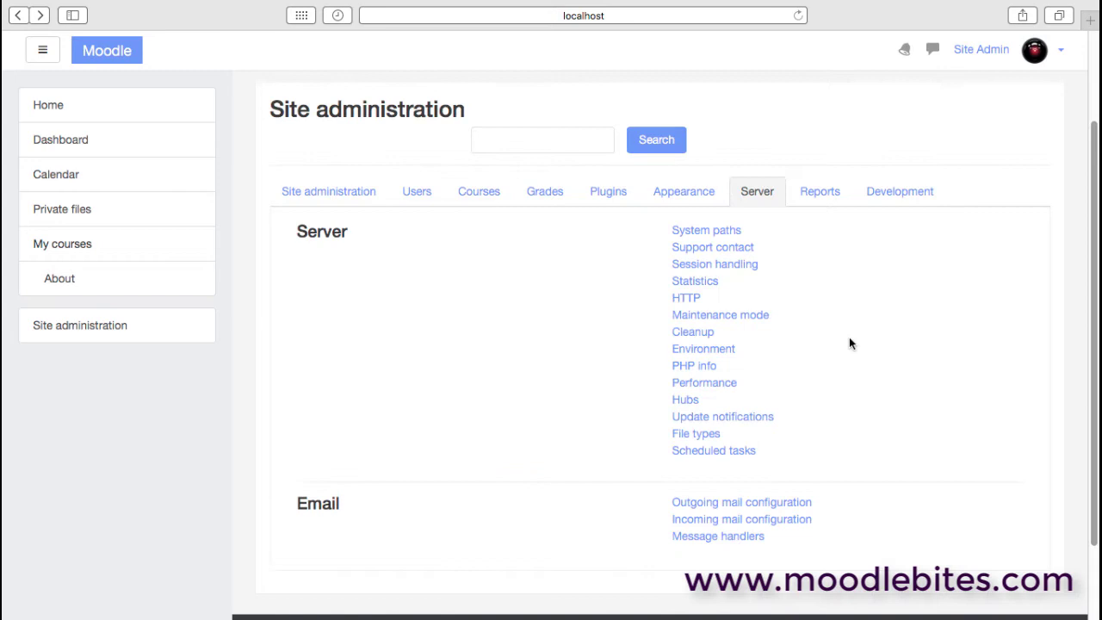
# - Open the Maintenance mode settings, set Maintenance mode to Enable and save the changes
pyautogui.click(758, 321)
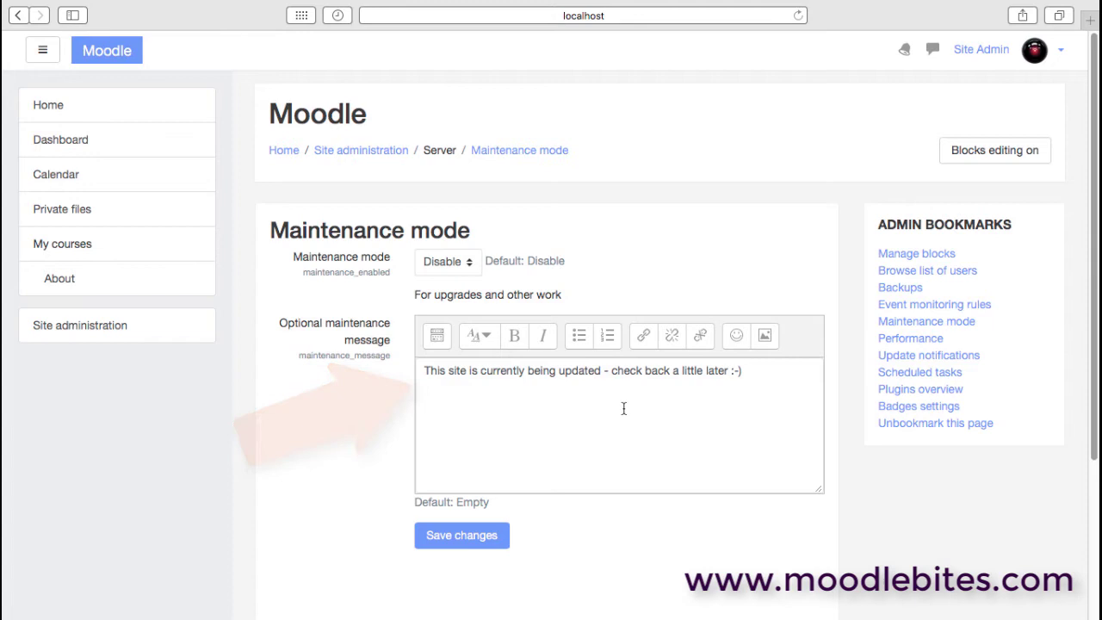
pyautogui.click(472, 264)
pyautogui.click(453, 285)
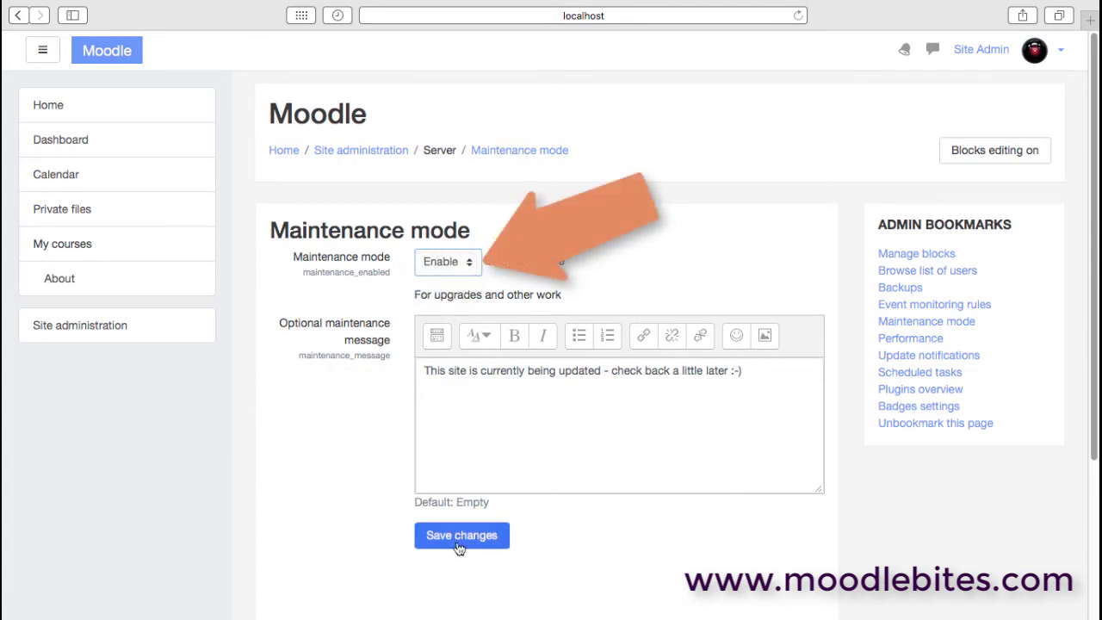
pyautogui.click(463, 547)
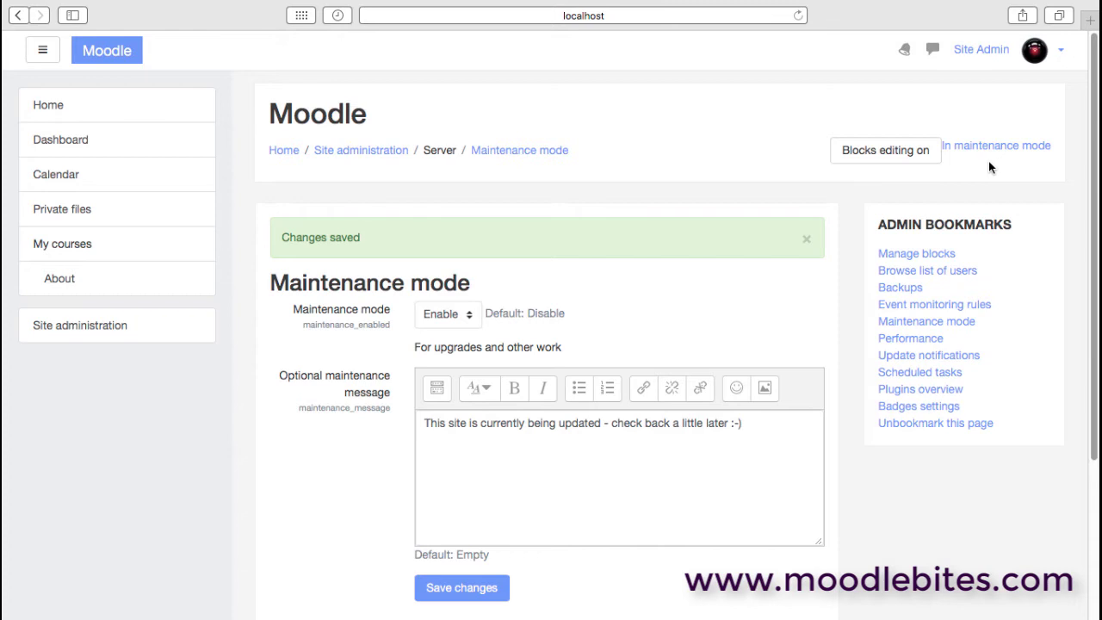
# - Set Maintenance mode back to Disable and save the changes
pyautogui.click(469, 315)
pyautogui.click(444, 301)
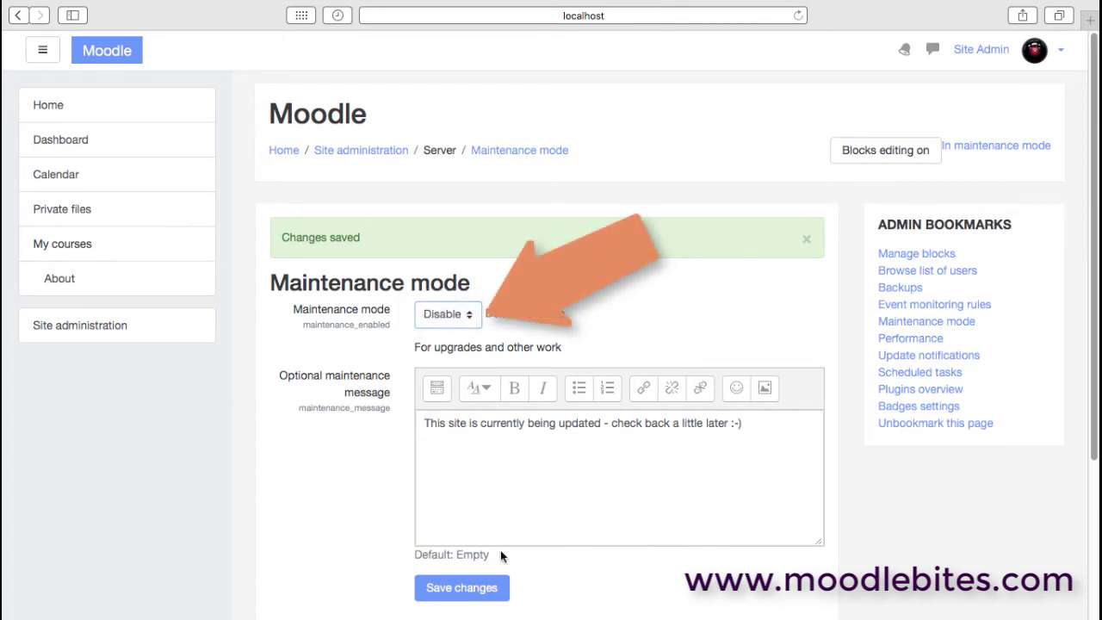
pyautogui.click(465, 587)
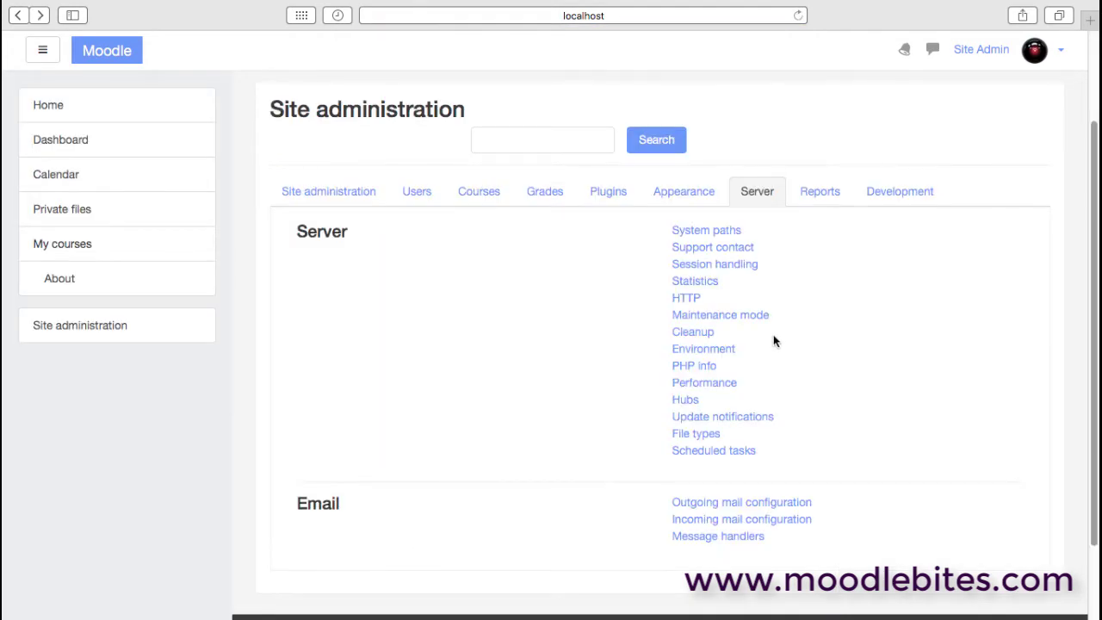
# - Open the Cleanup settings and choose 2 days for Delete not fully setup users after
pyautogui.click(702, 337)
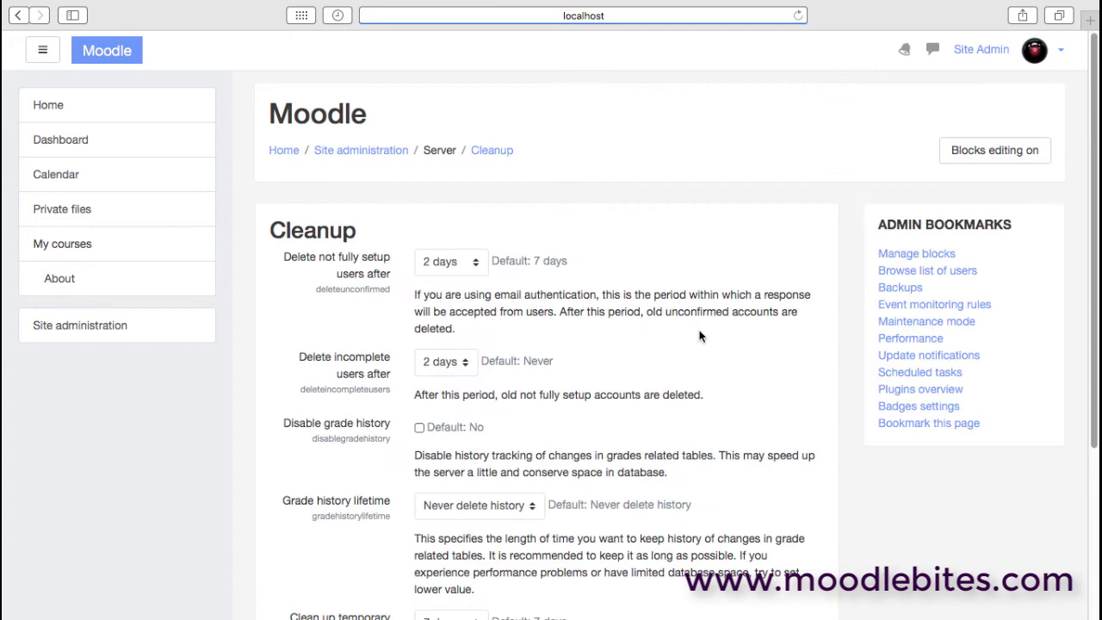
pyautogui.scroll(-1, 1092, 306)
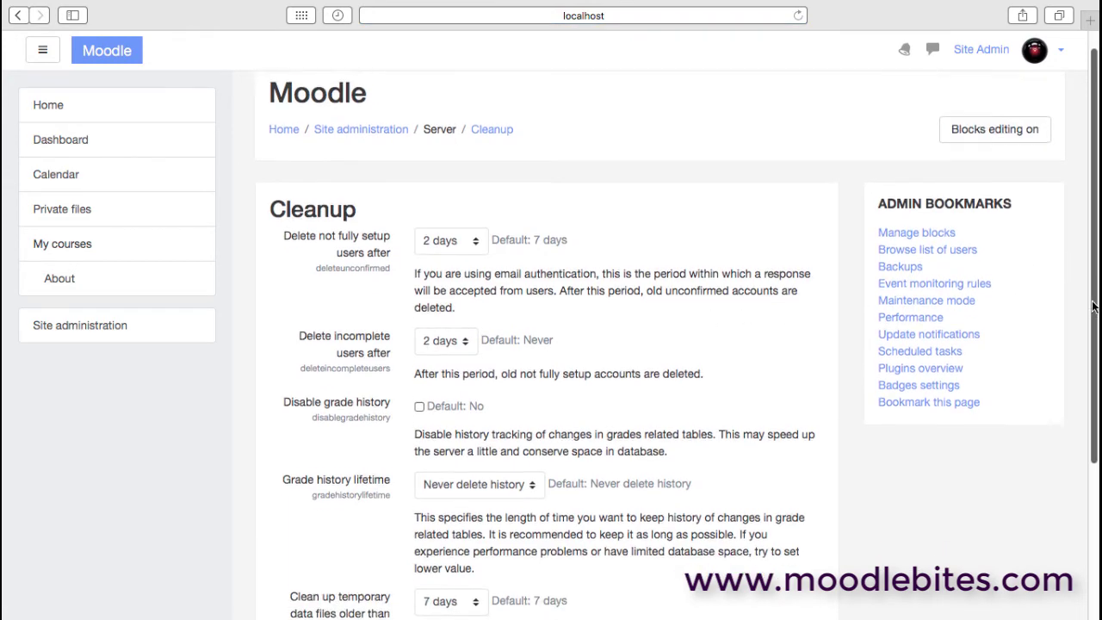
pyautogui.moveTo(1092, 307); pyautogui.dragTo(1088, 370)
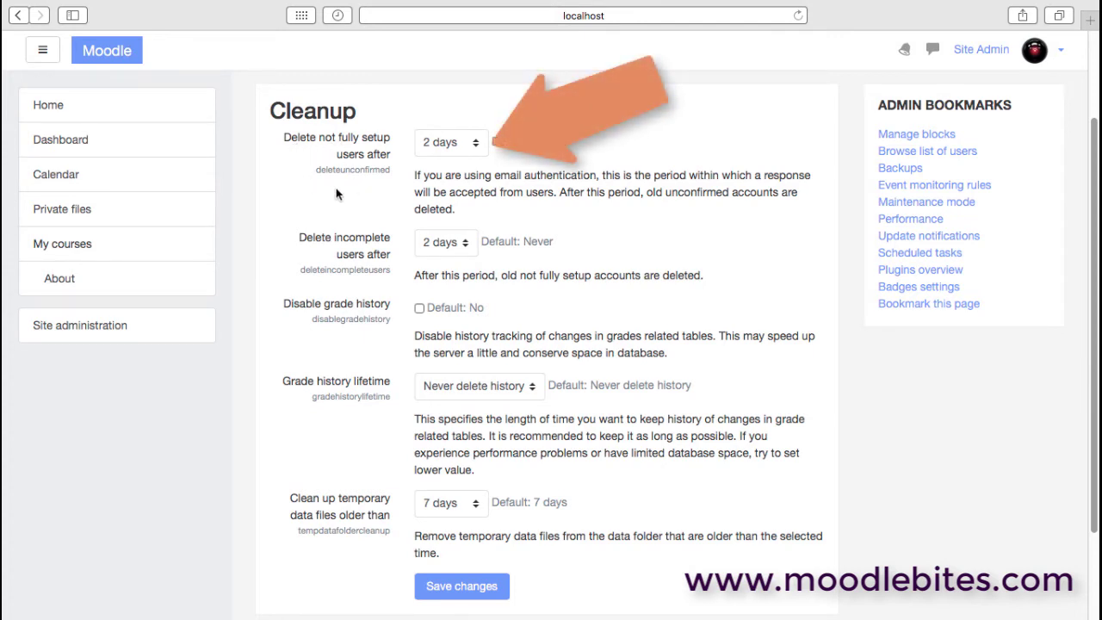
pyautogui.click(477, 148)
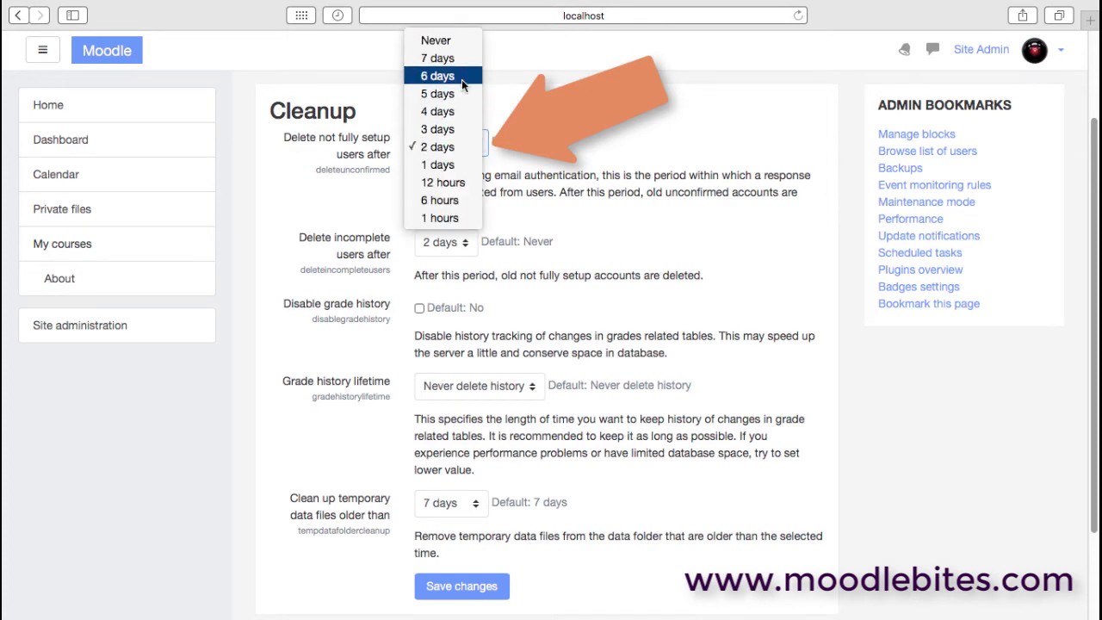
pyautogui.click(464, 146)
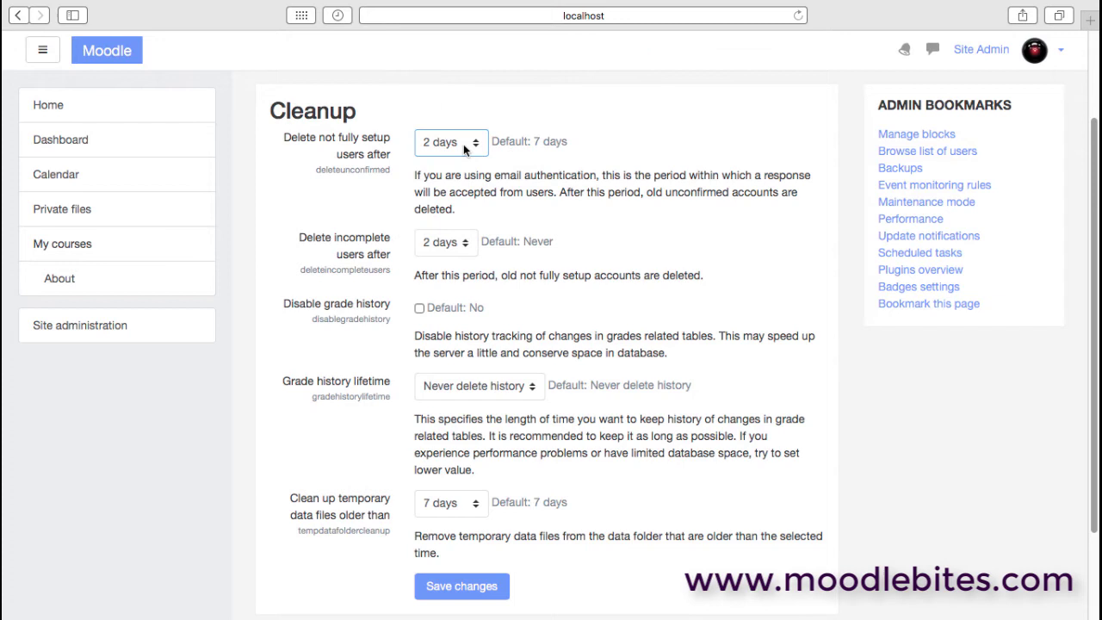
# - Set Delete incomplete users after to 5 days and turn on Disable grade history
pyautogui.click(464, 246)
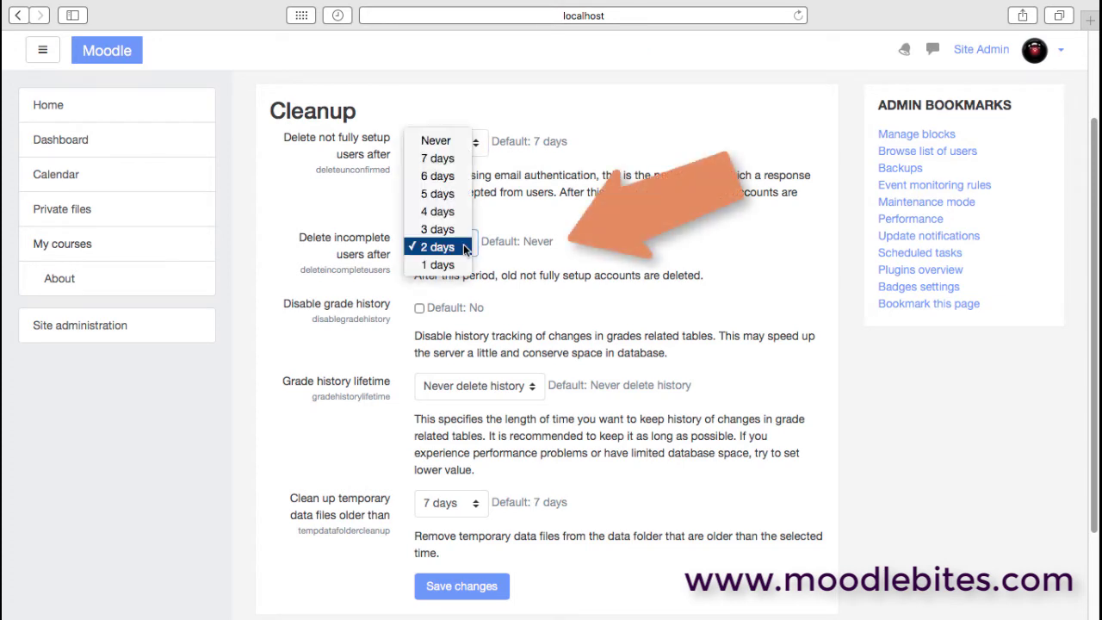
pyautogui.click(459, 193)
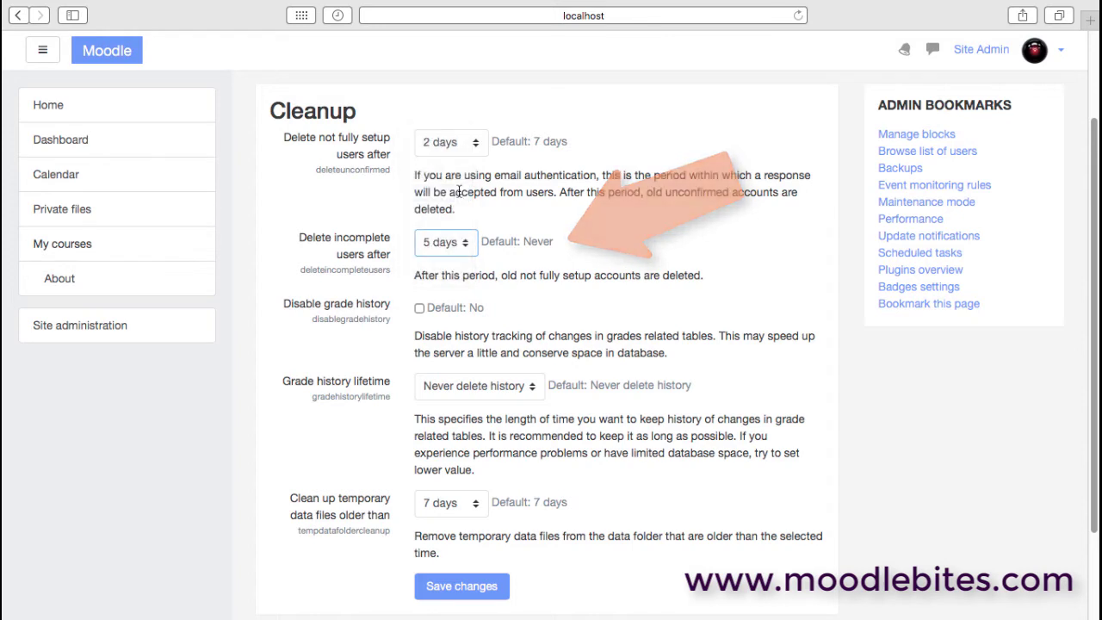
pyautogui.click(420, 308)
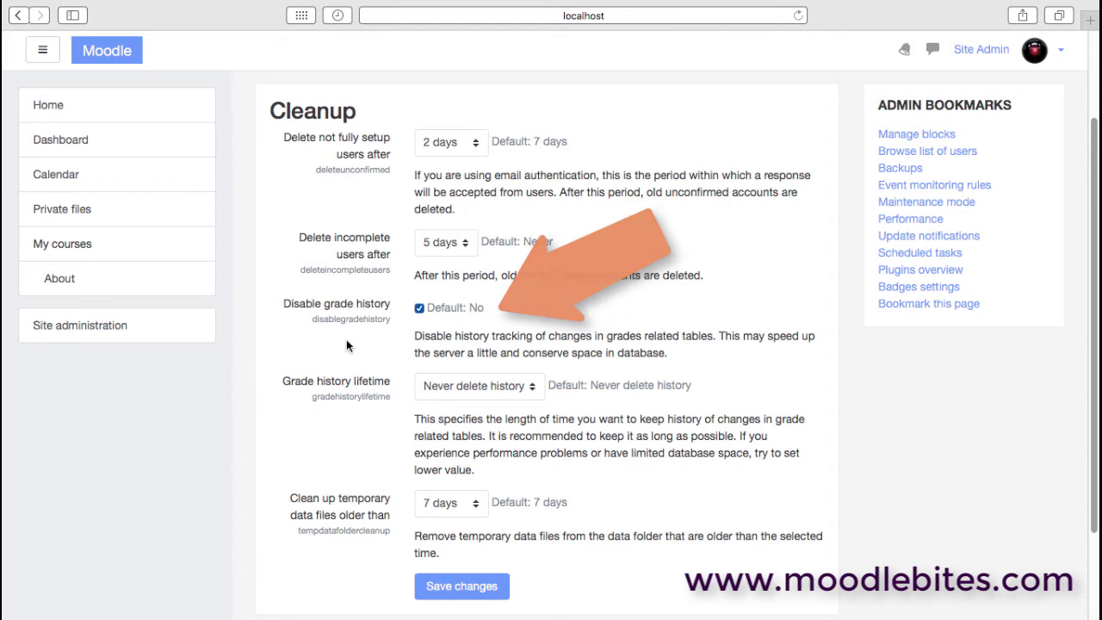
# - Set Grade history lifetime to 365 days and Clean up temporary data files older than to 2 days
pyautogui.click(535, 389)
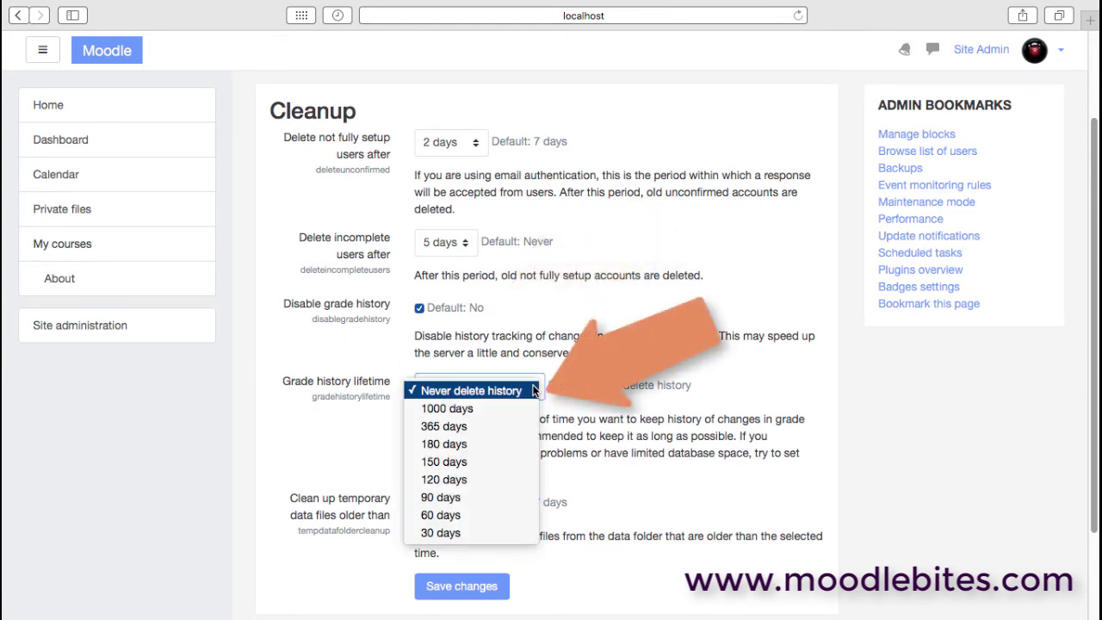
pyautogui.click(506, 425)
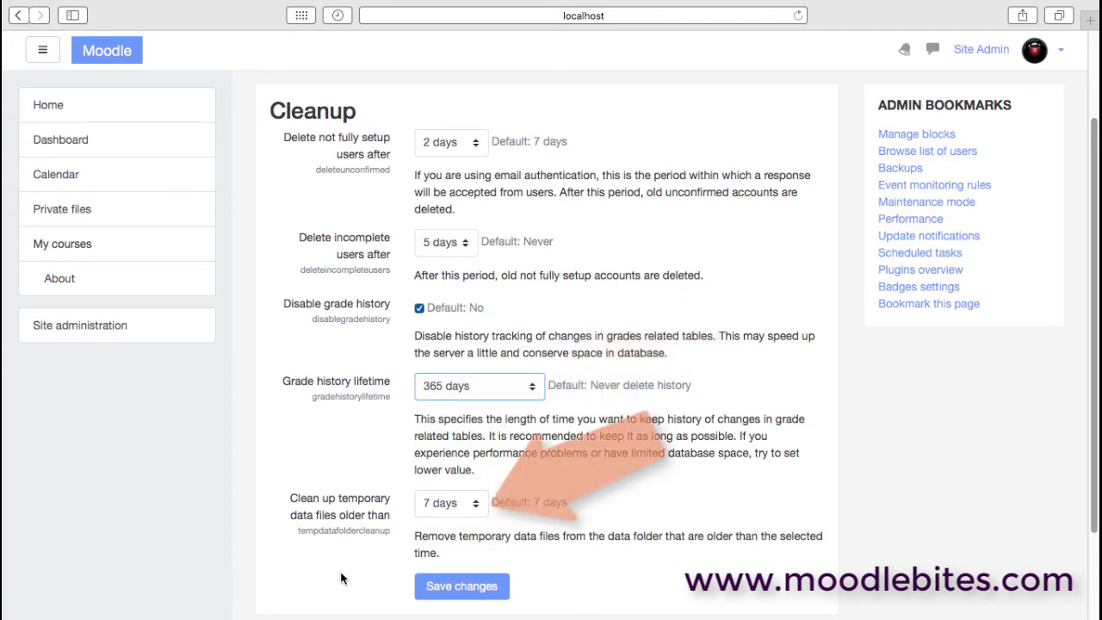
pyautogui.click(477, 509)
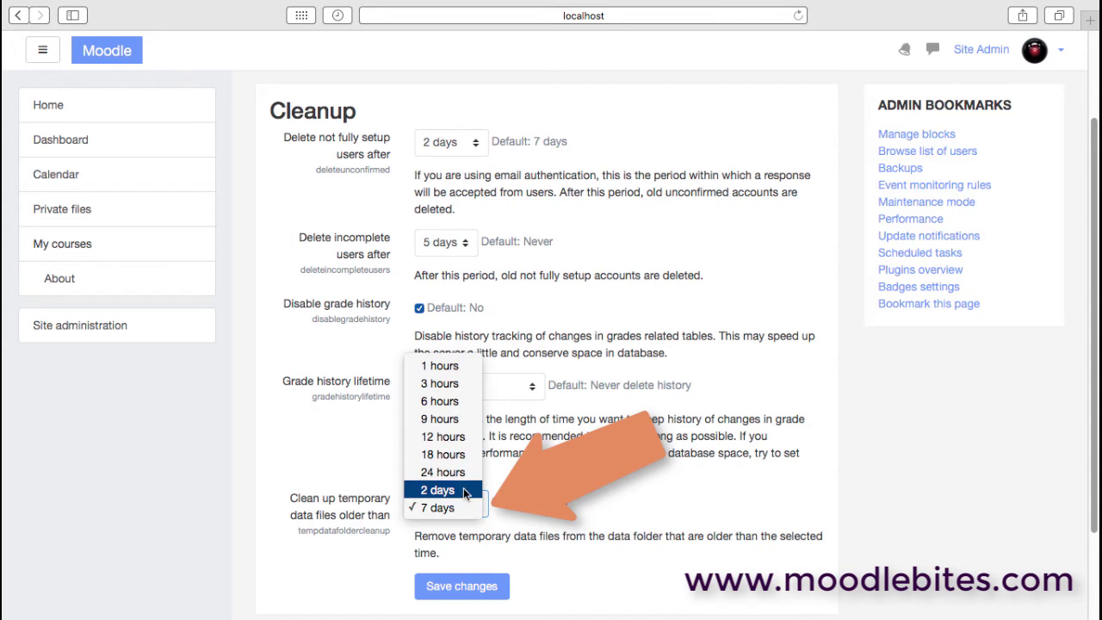
pyautogui.click(465, 490)
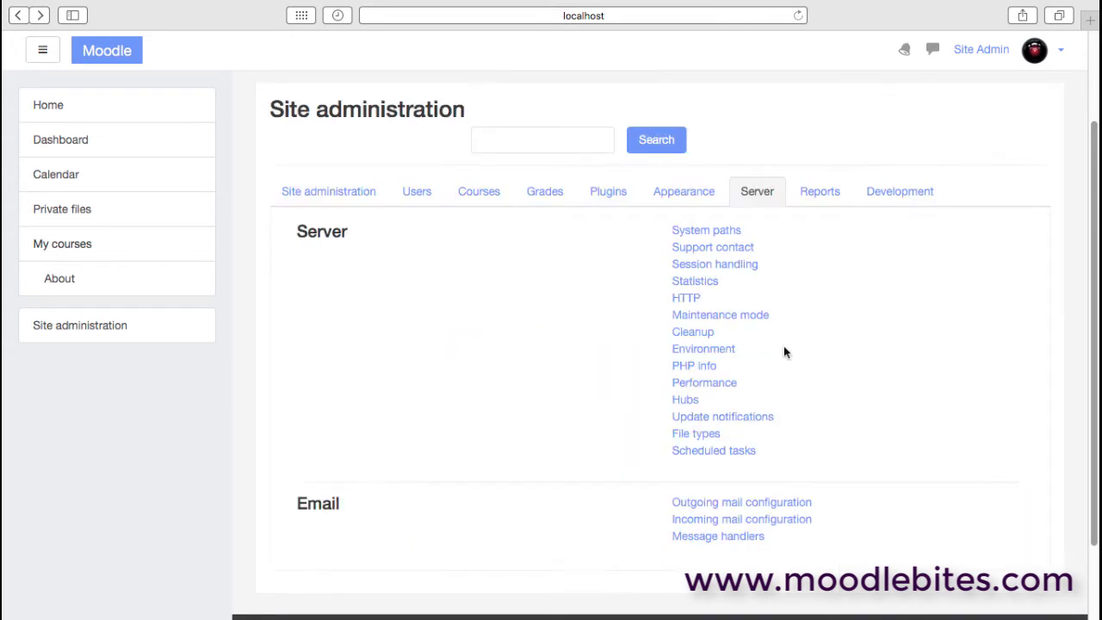
# - Open the Environment page, review the server checks and view the available Moodle version choices without changing the selection
pyautogui.click(727, 353)
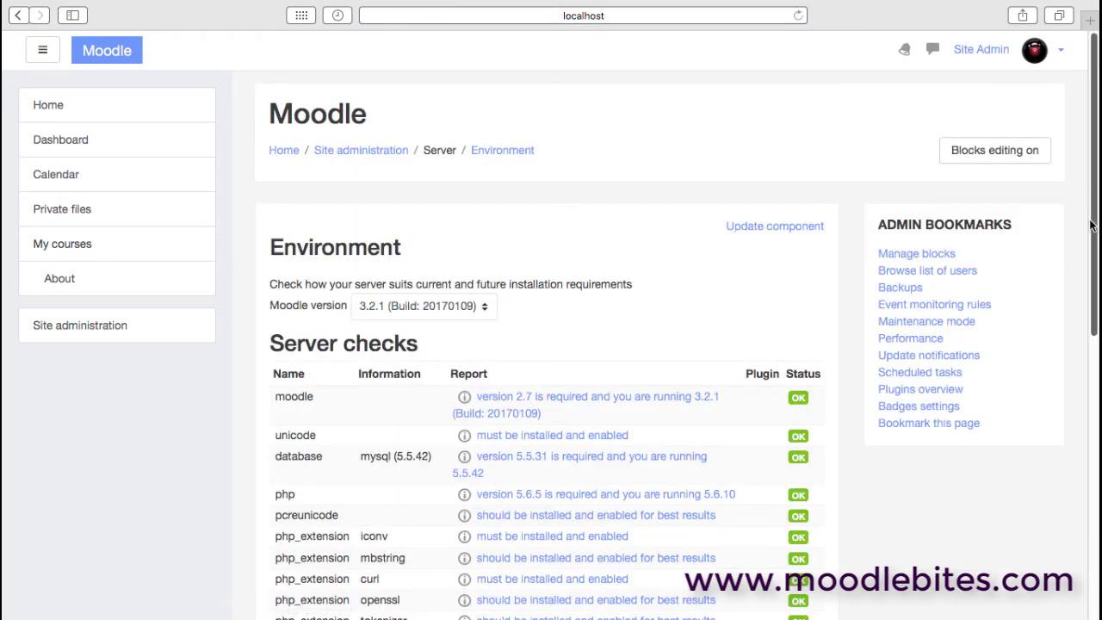
pyautogui.moveTo(1093, 225); pyautogui.dragTo(1097, 483)
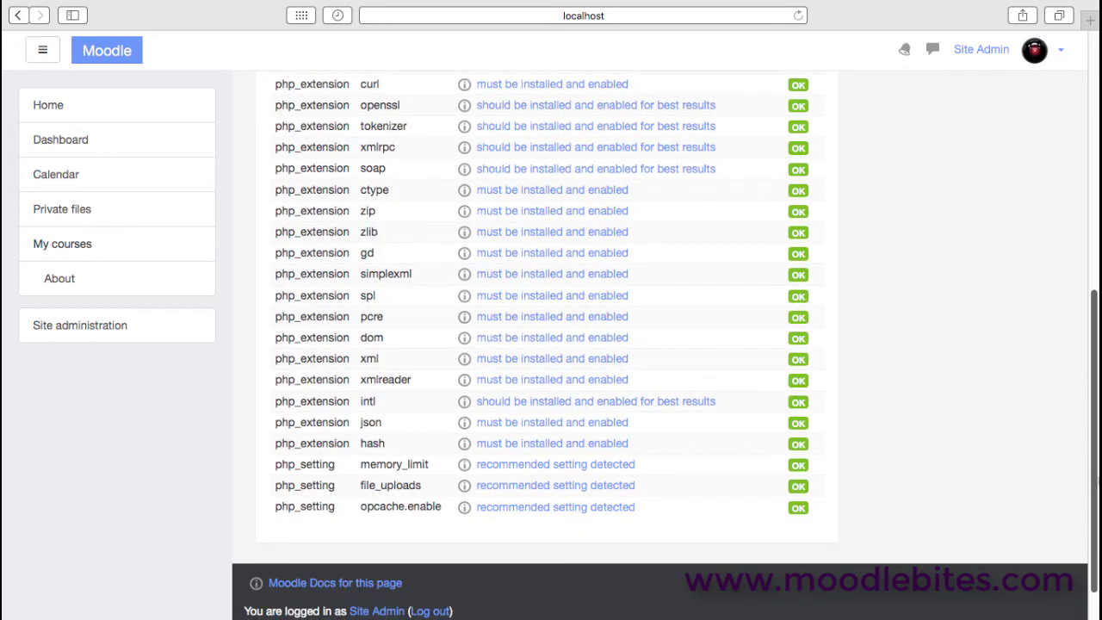
pyautogui.scroll(15, 574, 315)
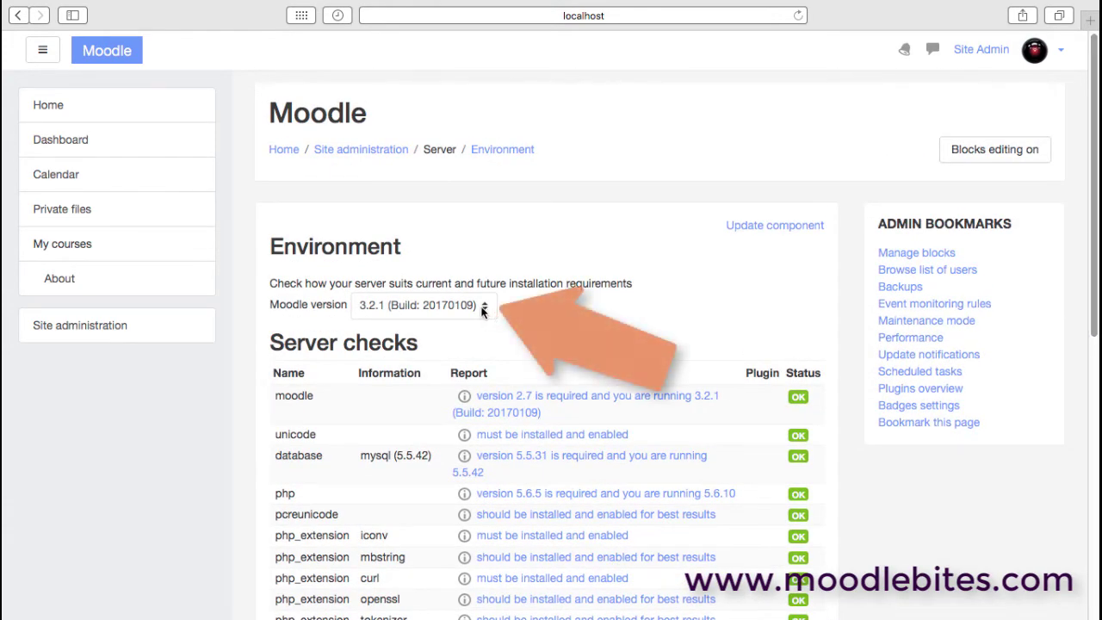
pyautogui.click(483, 311)
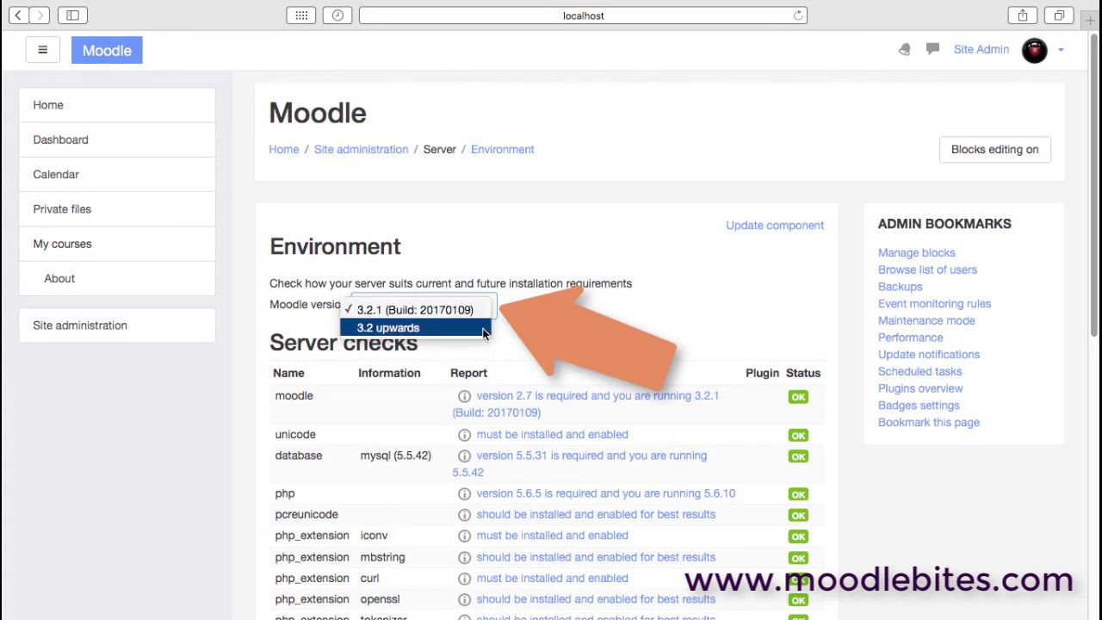
pyautogui.press('Escape')
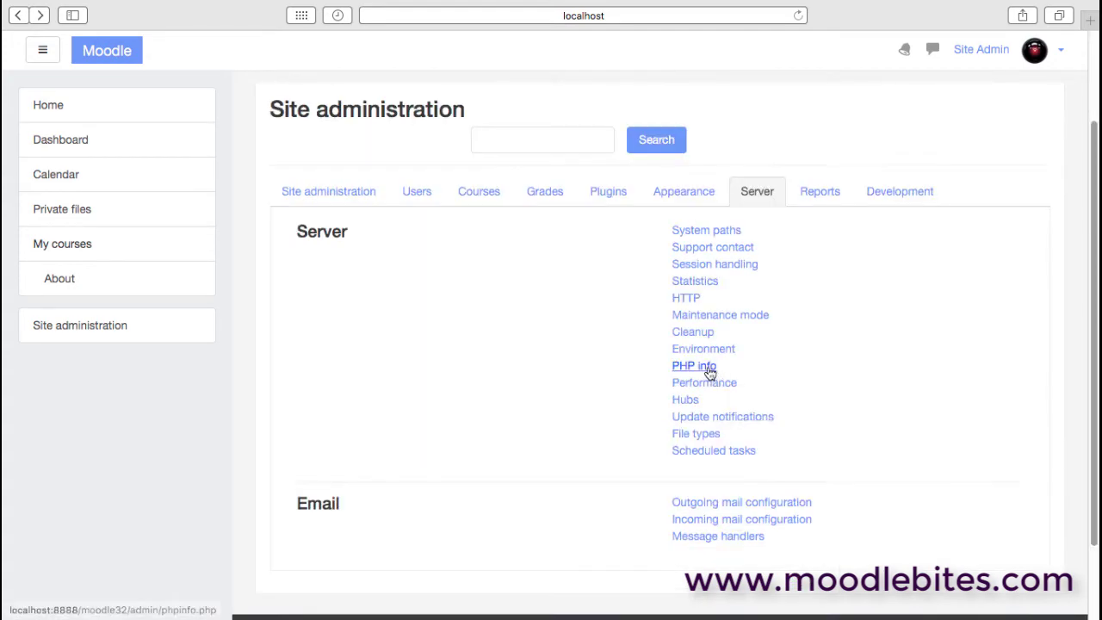
# - Open PHP info and look through the server variables, HTTP headers and PHP extension sections
pyautogui.click(708, 369)
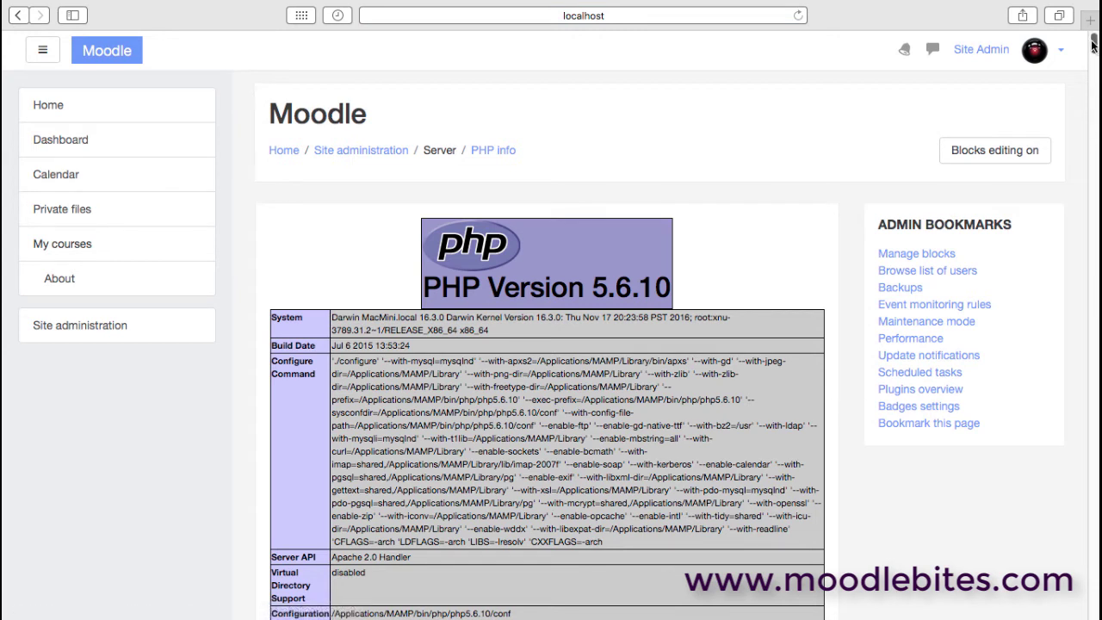
pyautogui.moveTo(1095, 45); pyautogui.dragTo(1092, 110)
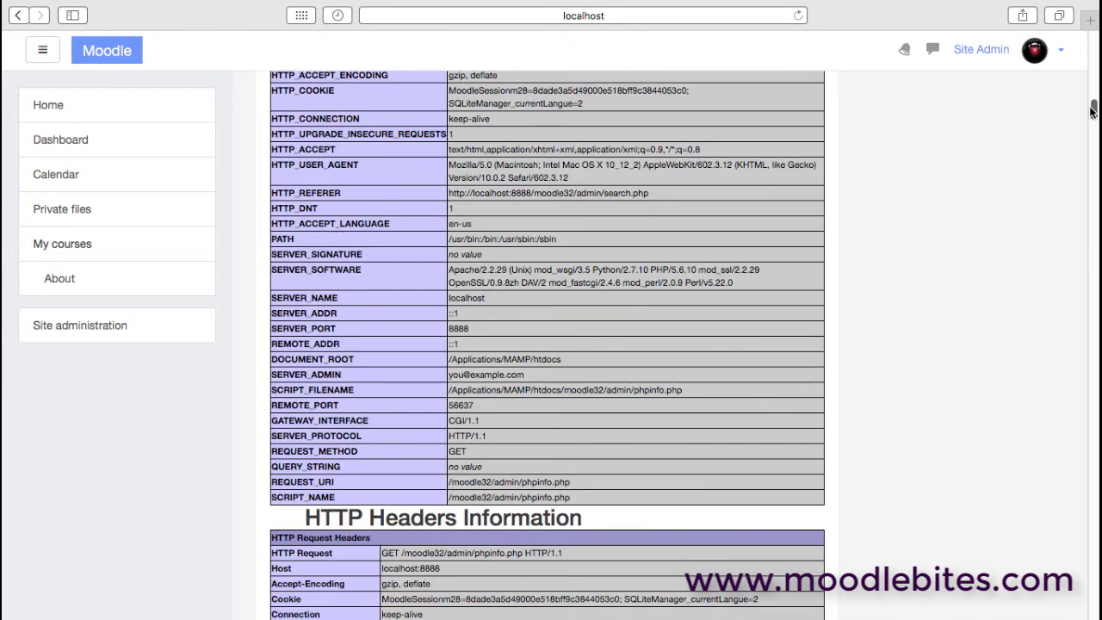
pyautogui.moveTo(1091, 111); pyautogui.dragTo(1092, 142)
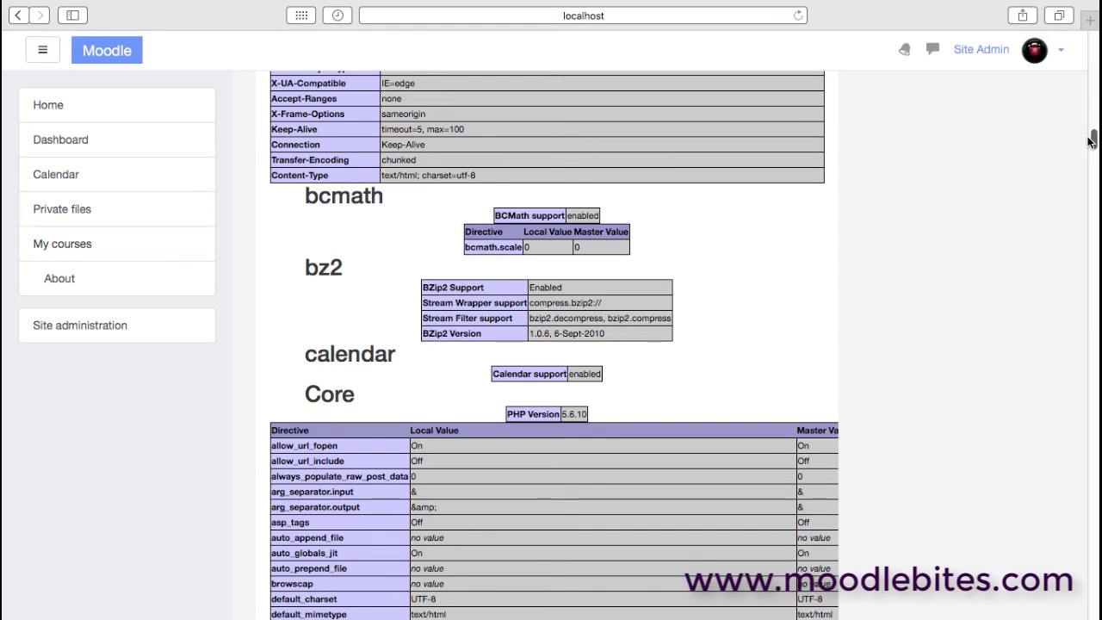
pyautogui.moveTo(1092, 140); pyautogui.dragTo(1096, 223)
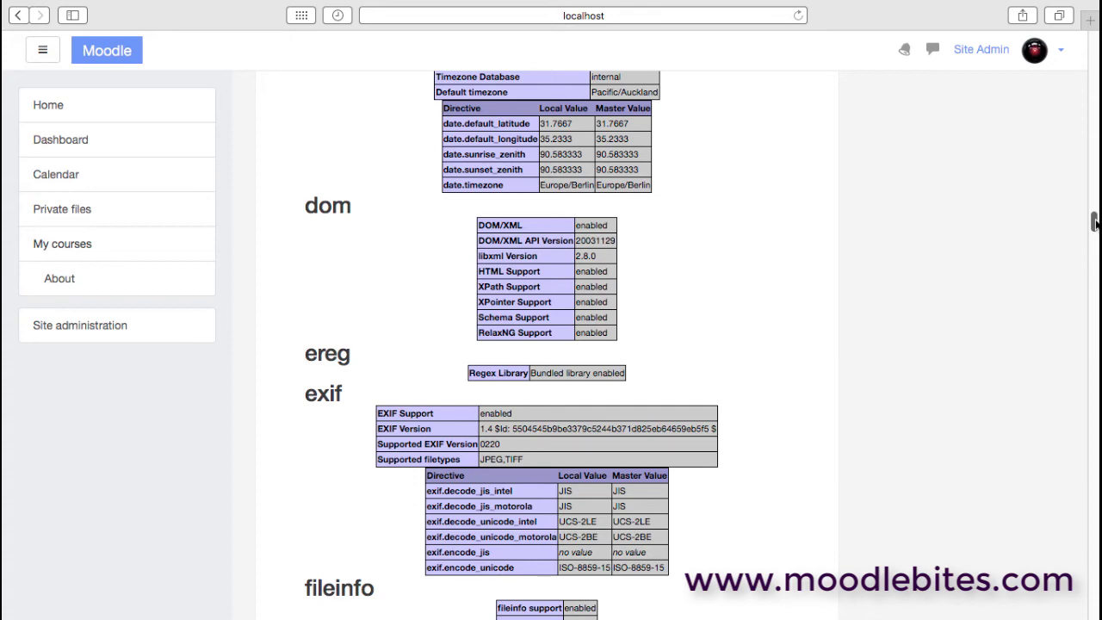
pyautogui.moveTo(1096, 223); pyautogui.dragTo(1095, 274)
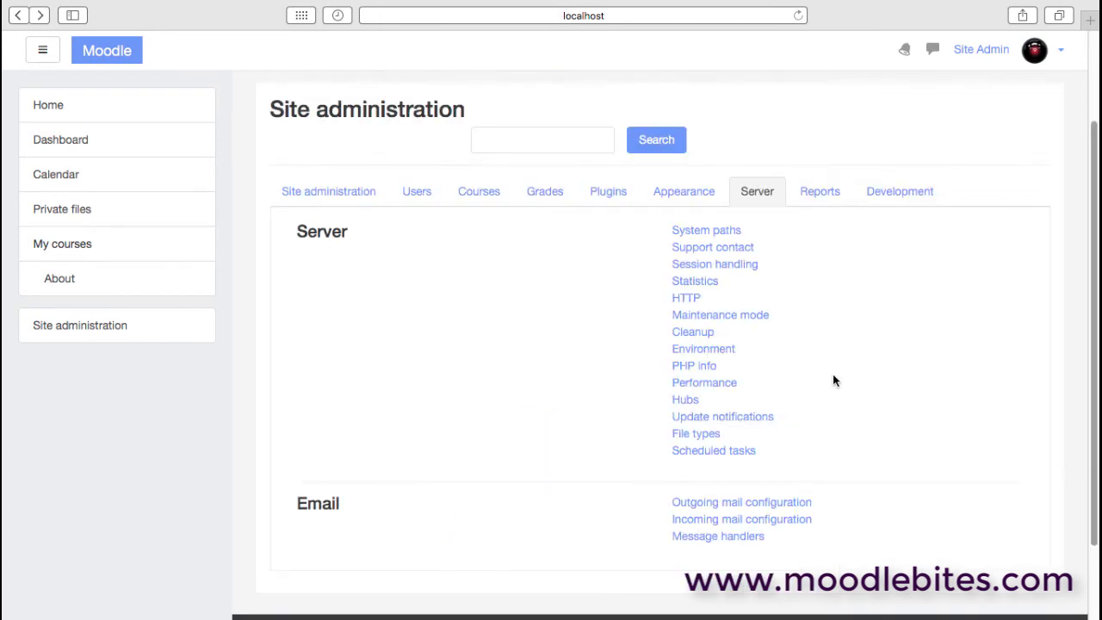
# - Open the Hubs page to view the hub registration options and return to the server settings list
pyautogui.click(694, 405)
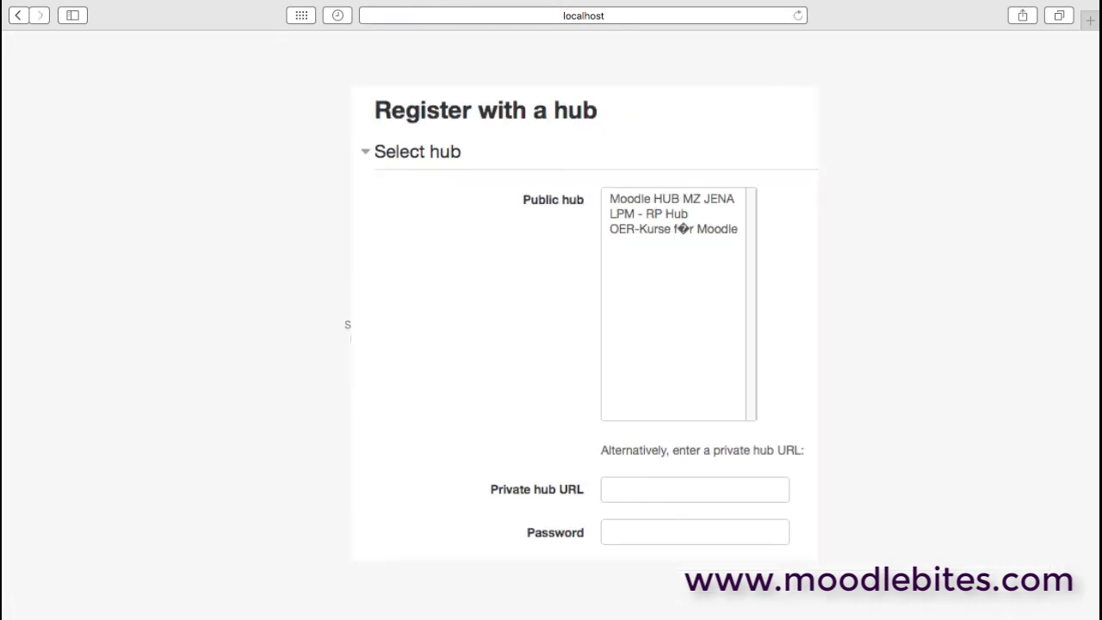
pyautogui.click(19, 15)
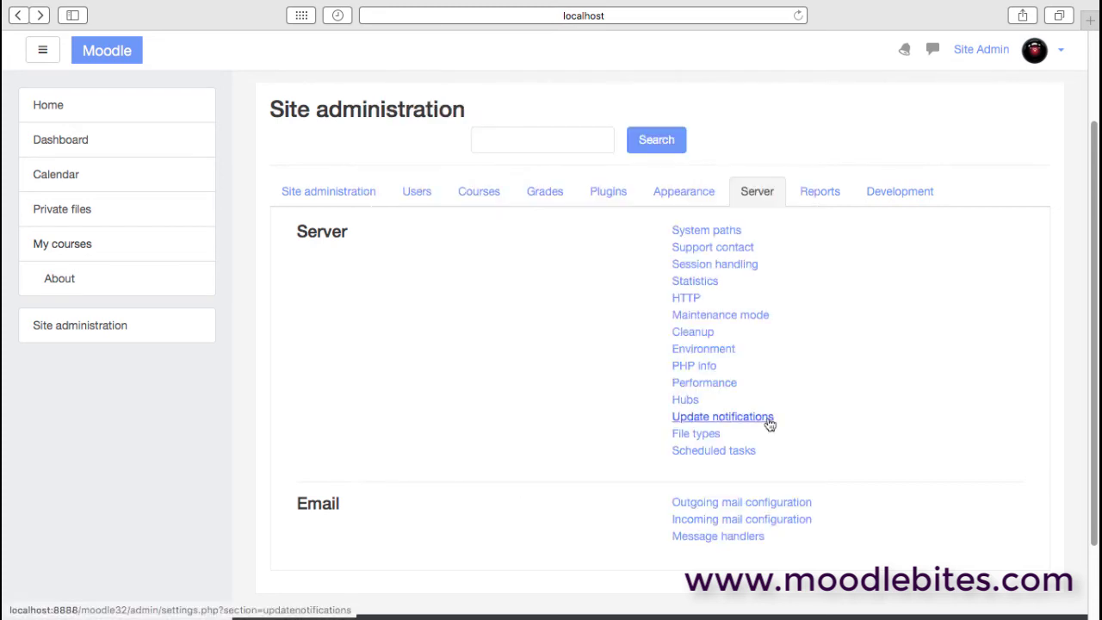
# - Open Update notifications, review the code maturity choices keeping Stable version, and switch Notify about new builds on and back off
pyautogui.click(767, 419)
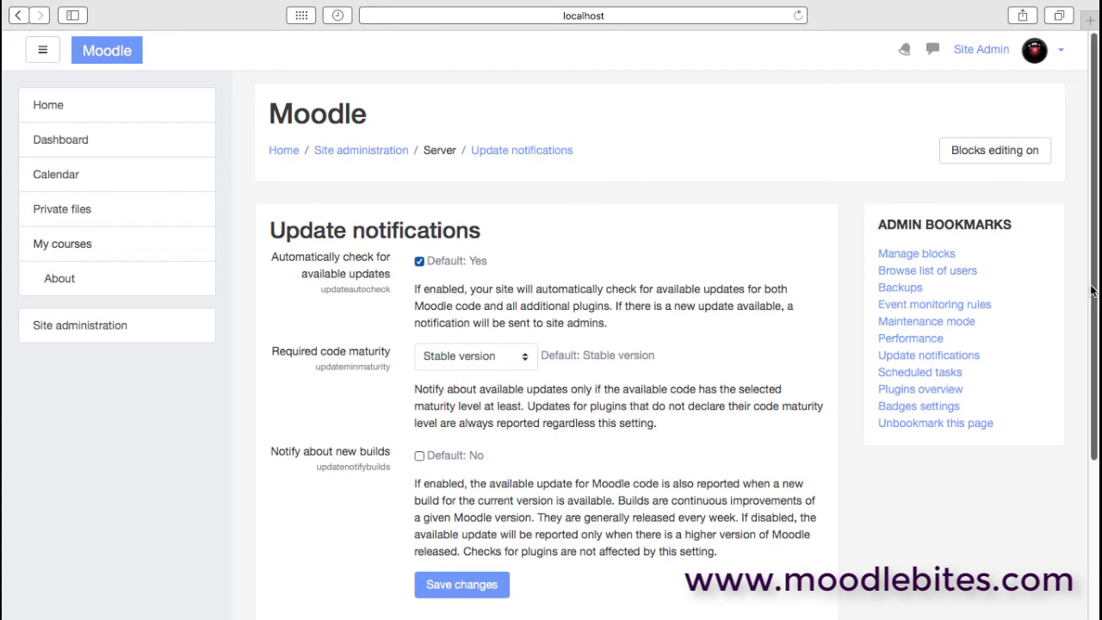
pyautogui.moveTo(1092, 291); pyautogui.dragTo(1089, 377)
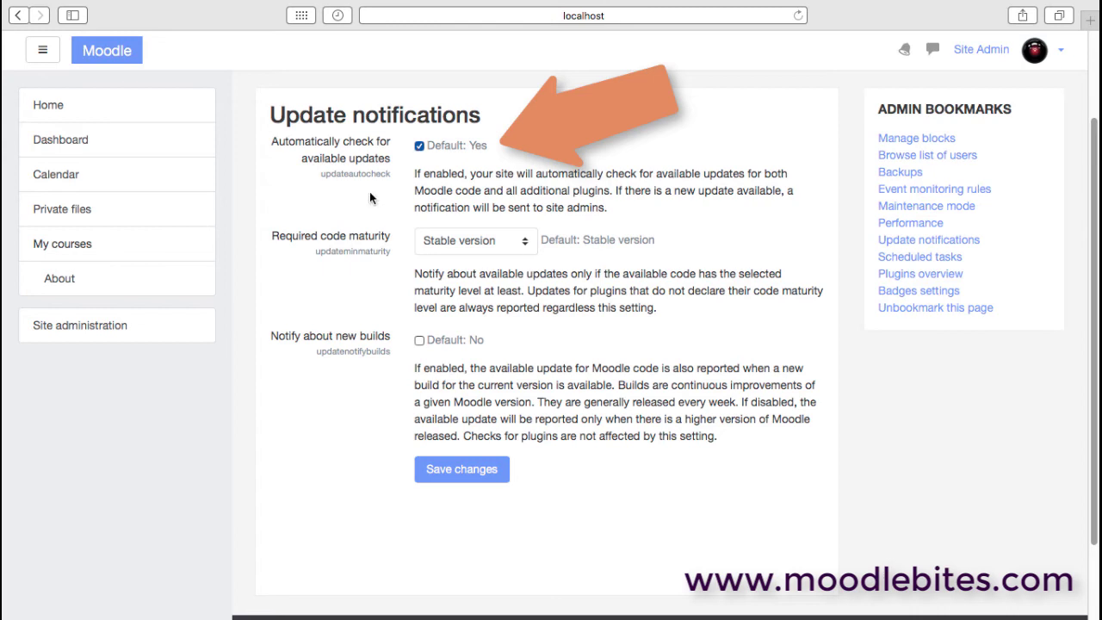
pyautogui.click(521, 245)
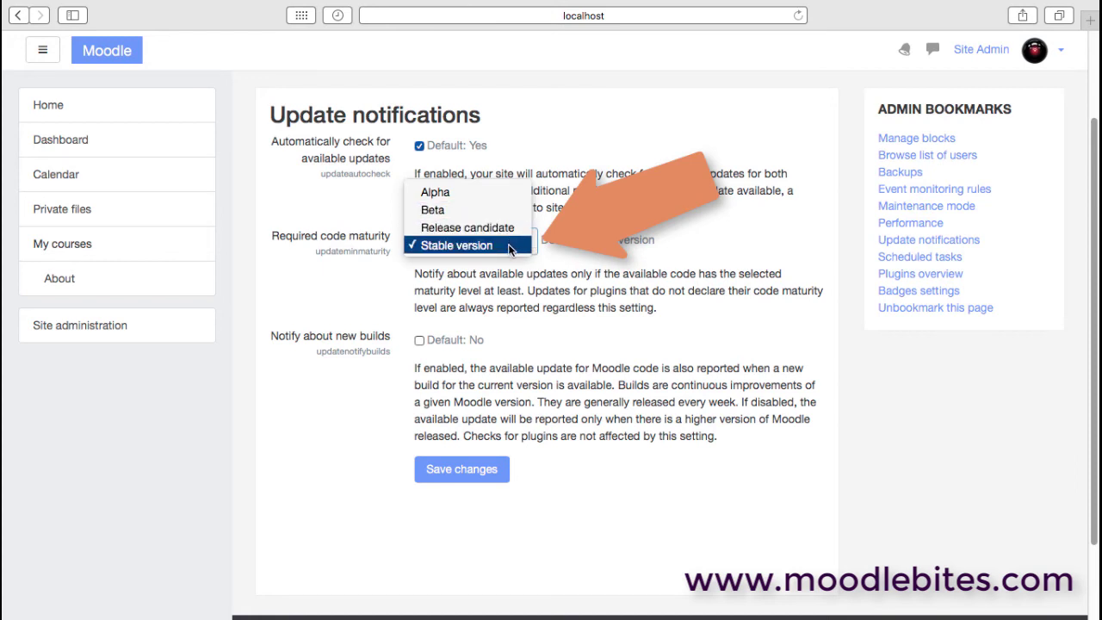
pyautogui.click(509, 248)
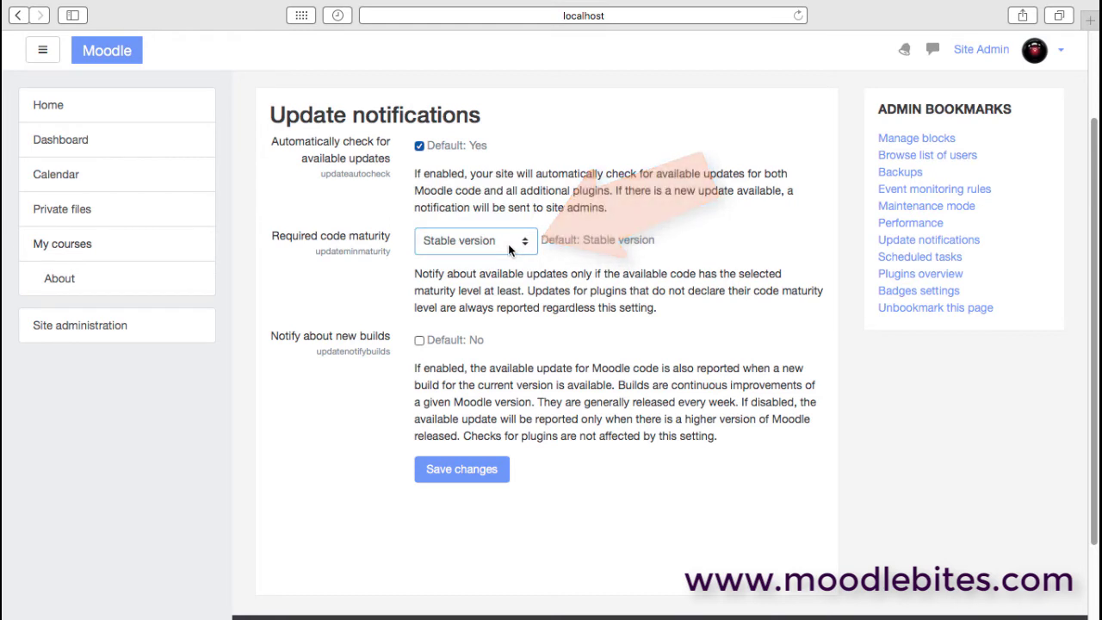
pyautogui.click(420, 341)
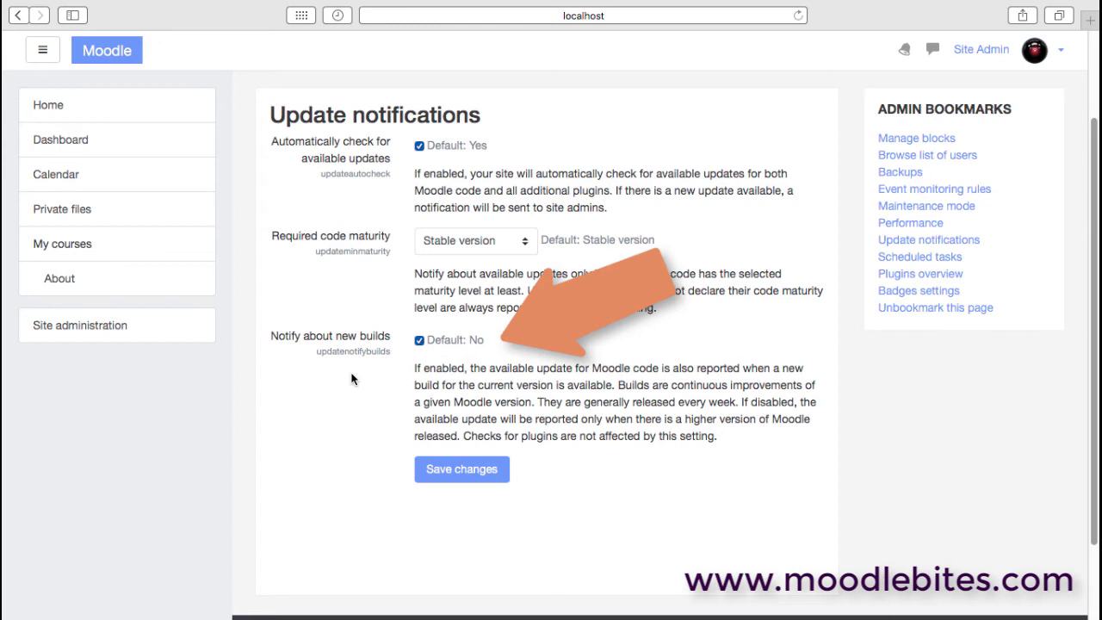
pyautogui.click(419, 340)
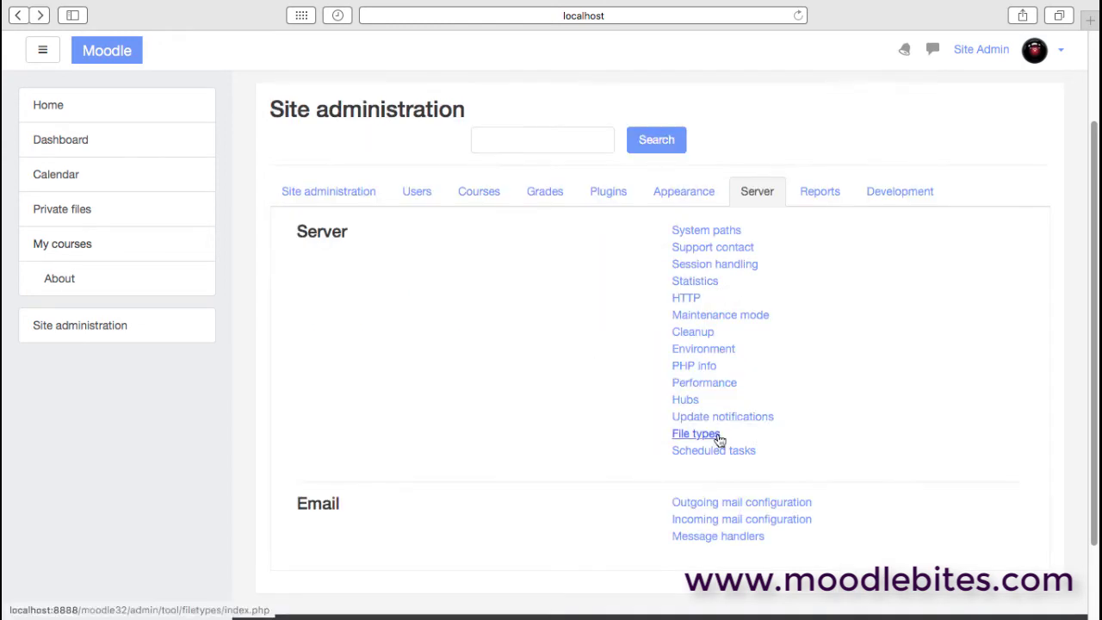
# - Open the File types page and look through the list of extensions, MIME types, type groups and descriptions
pyautogui.click(696, 434)
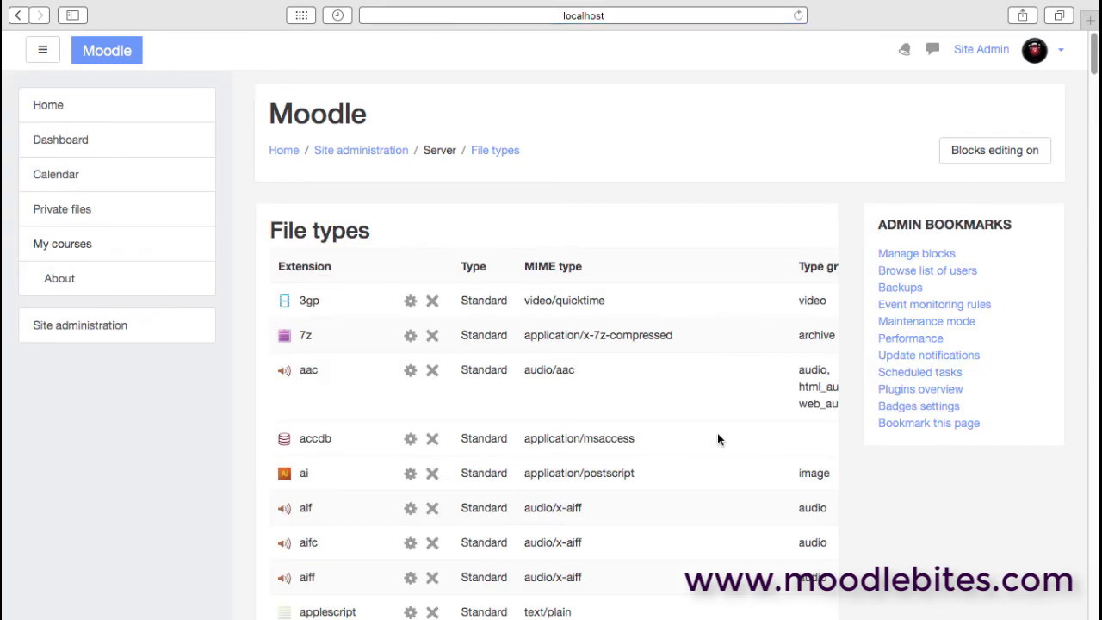
pyautogui.press('super+minus')
pyautogui.press('super+minus')
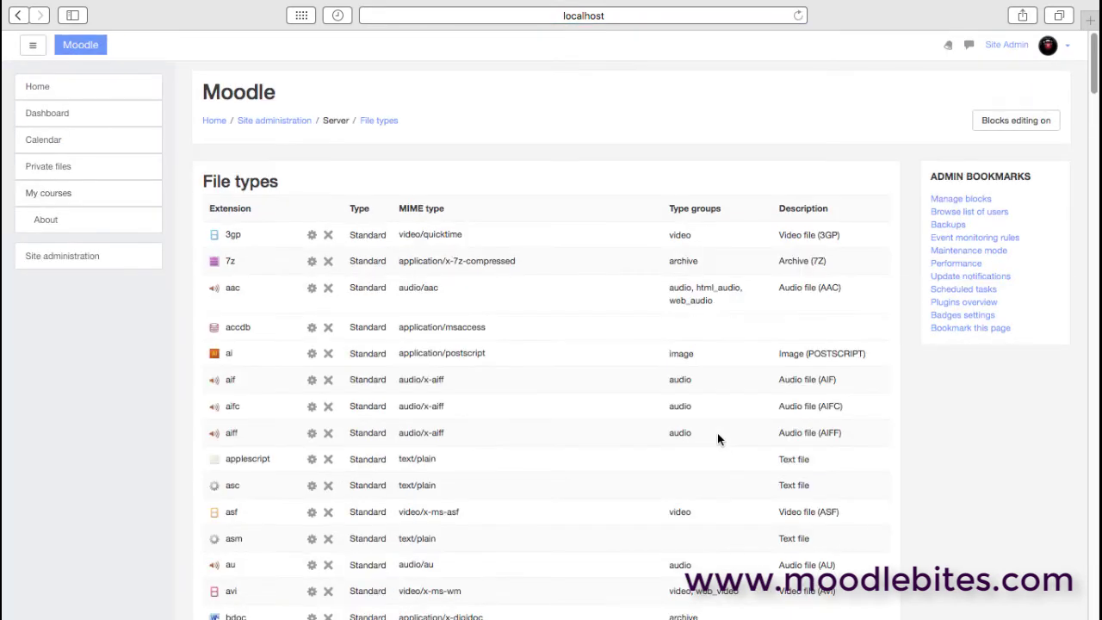
pyautogui.press('super+plus')
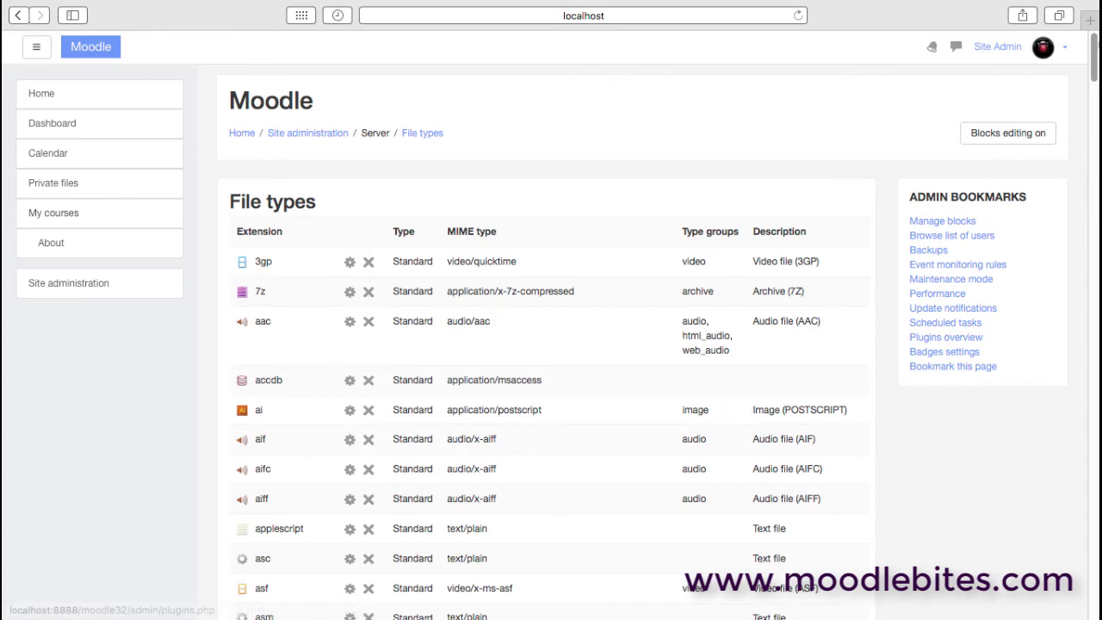
pyautogui.moveTo(1094, 57); pyautogui.dragTo(1094, 267)
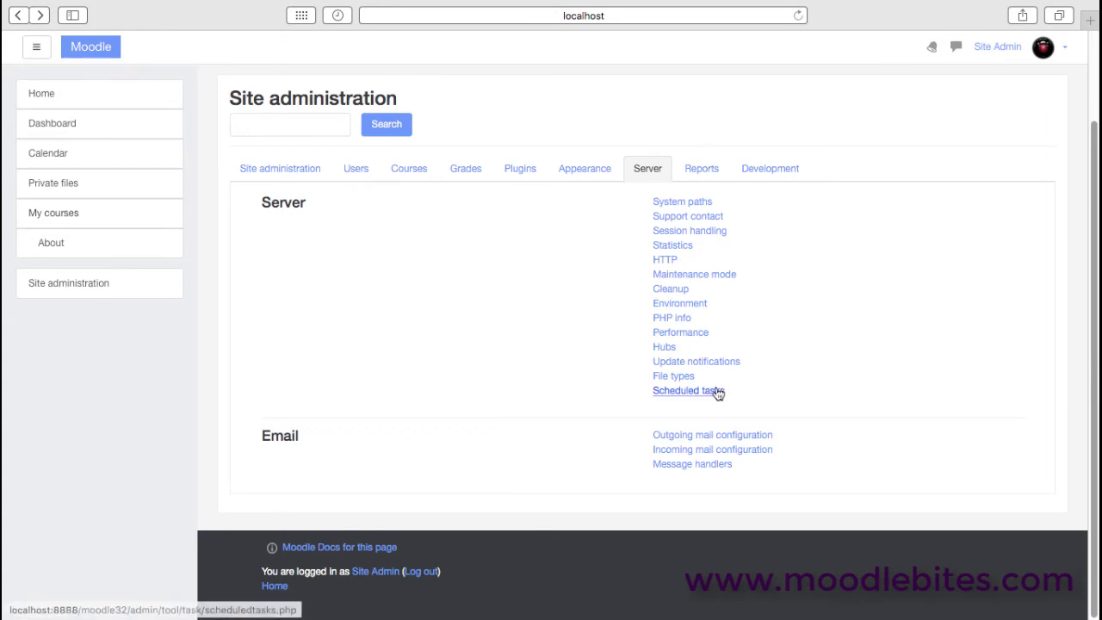
# - Open Scheduled tasks with all table columns fitting on the page and look through the task list and run schedules
pyautogui.click(718, 392)
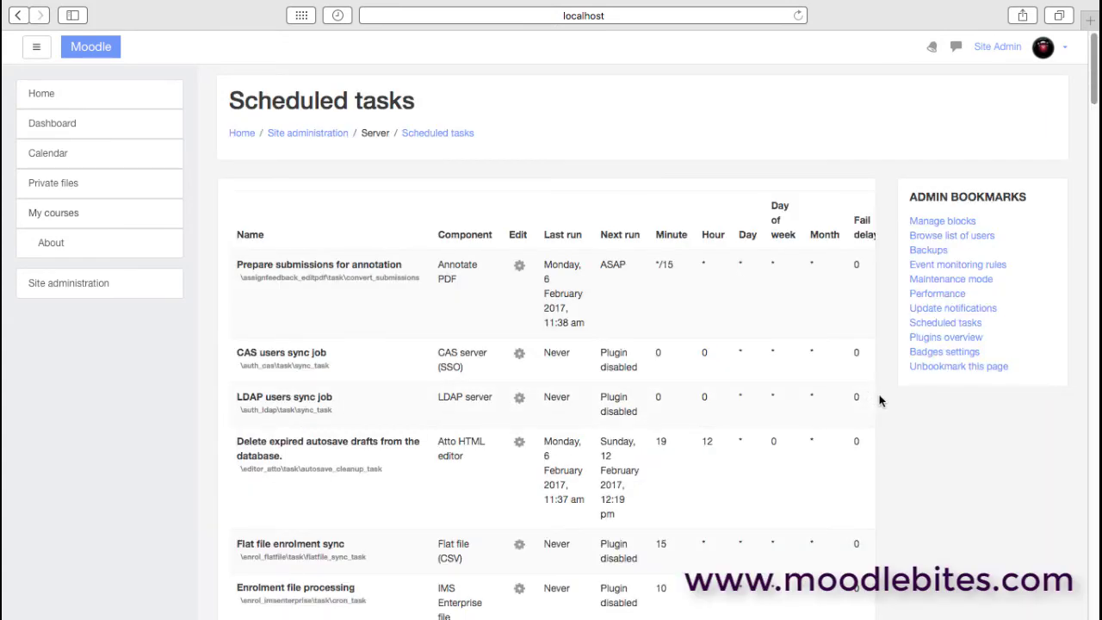
pyautogui.press('super+minus')
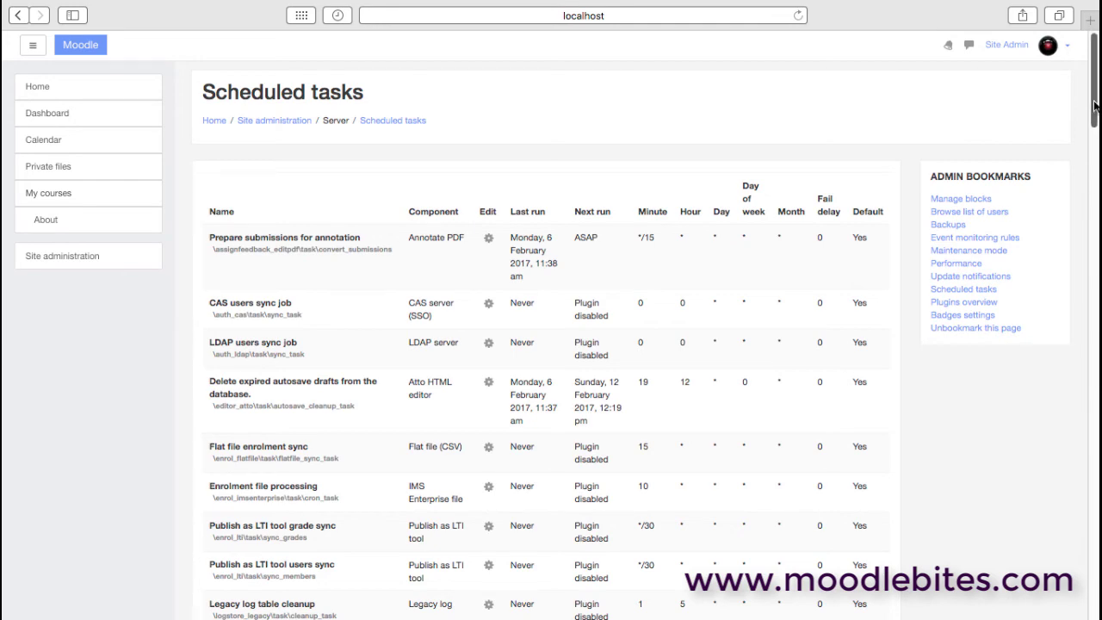
pyautogui.moveTo(1094, 105); pyautogui.dragTo(1090, 165)
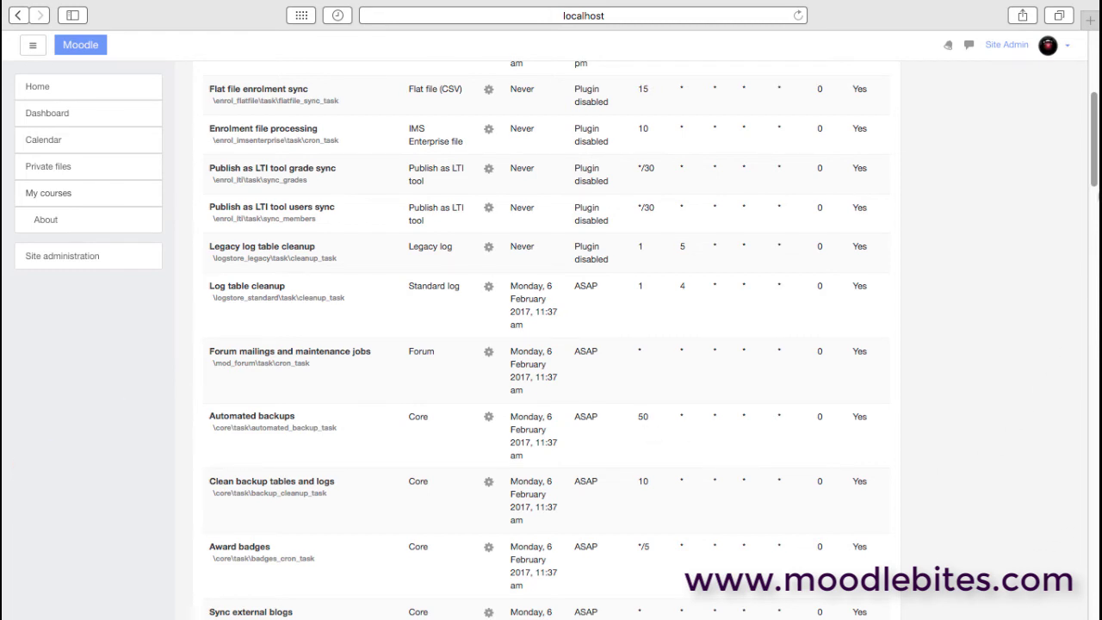
pyautogui.moveTo(1093, 181); pyautogui.dragTo(1093, 229)
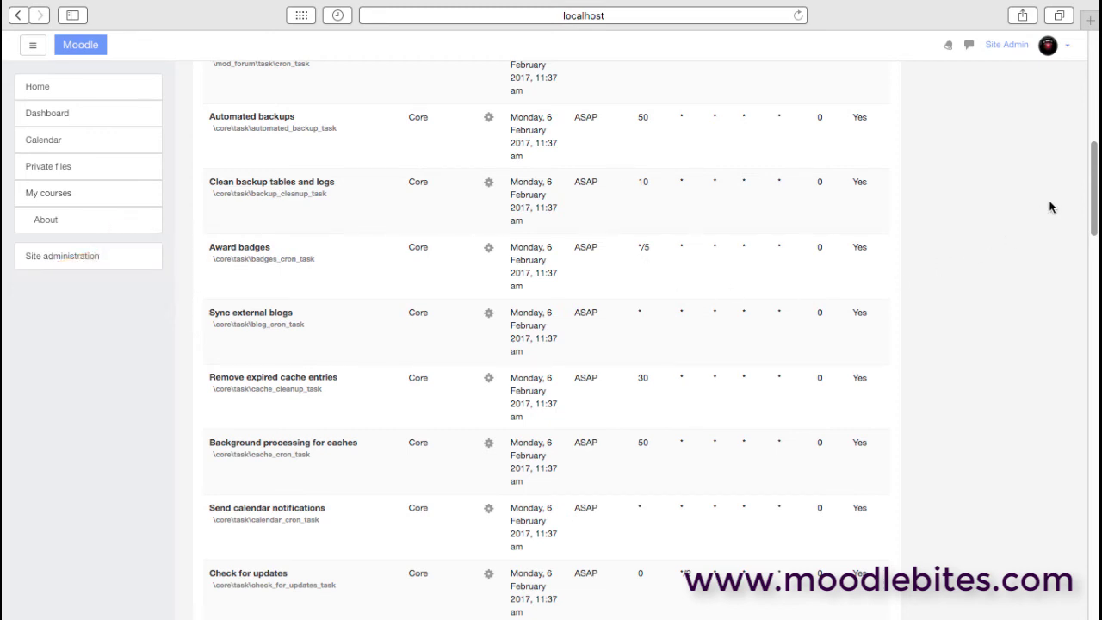
pyautogui.moveTo(1093, 189); pyautogui.dragTo(1092, 338)
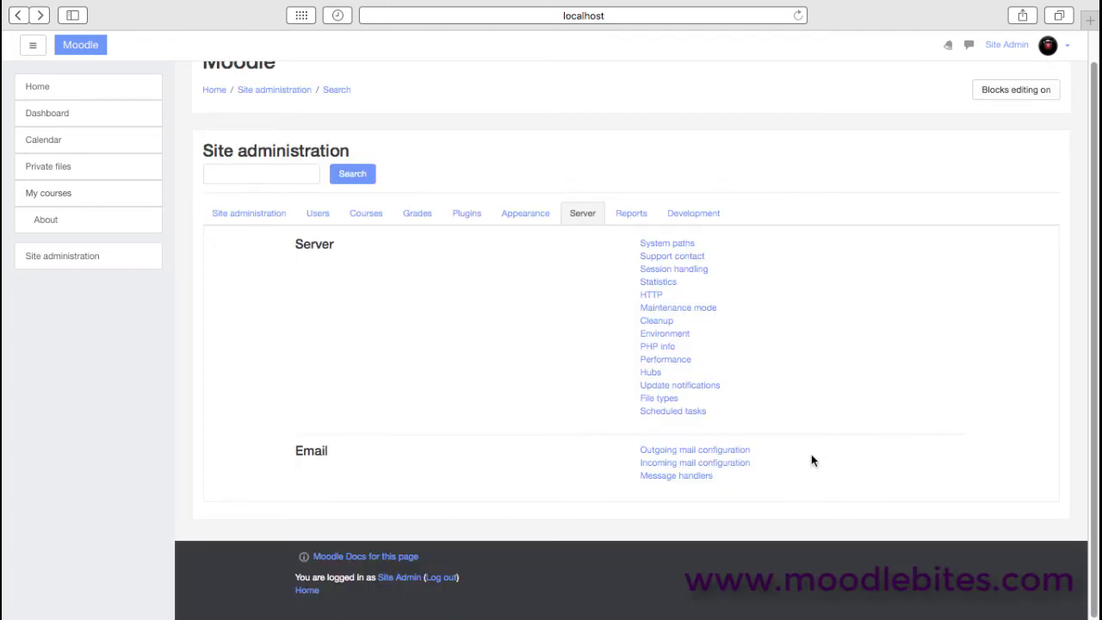
# - Open Outgoing mail configuration, review the SMTP, no-reply and email display settings, and keep Email via information at Always
pyautogui.click(738, 452)
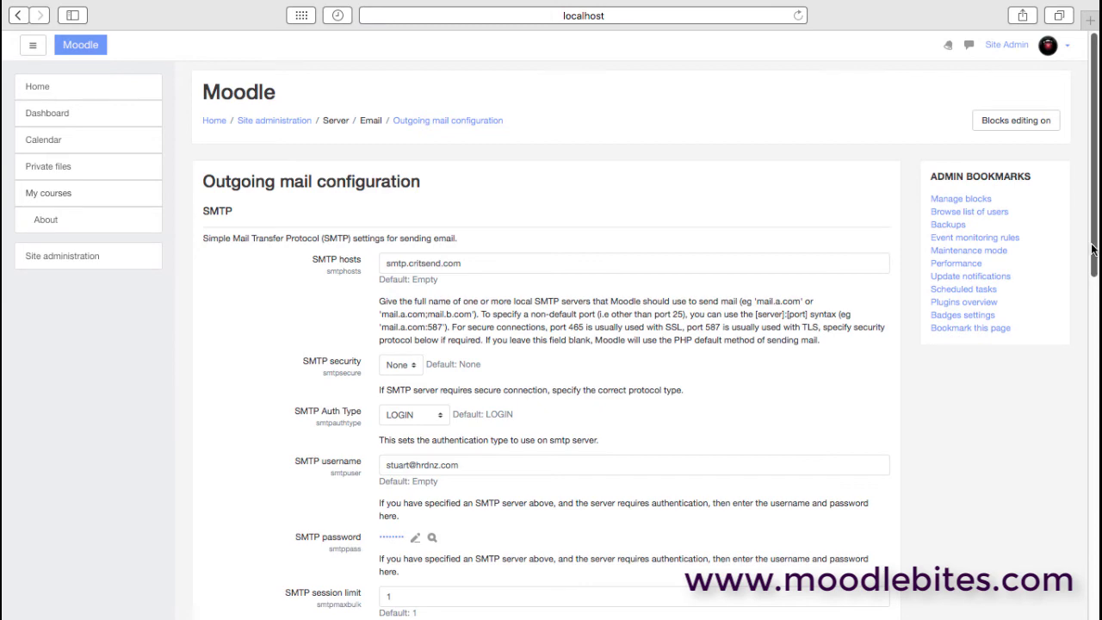
pyautogui.moveTo(1096, 247); pyautogui.dragTo(1096, 282)
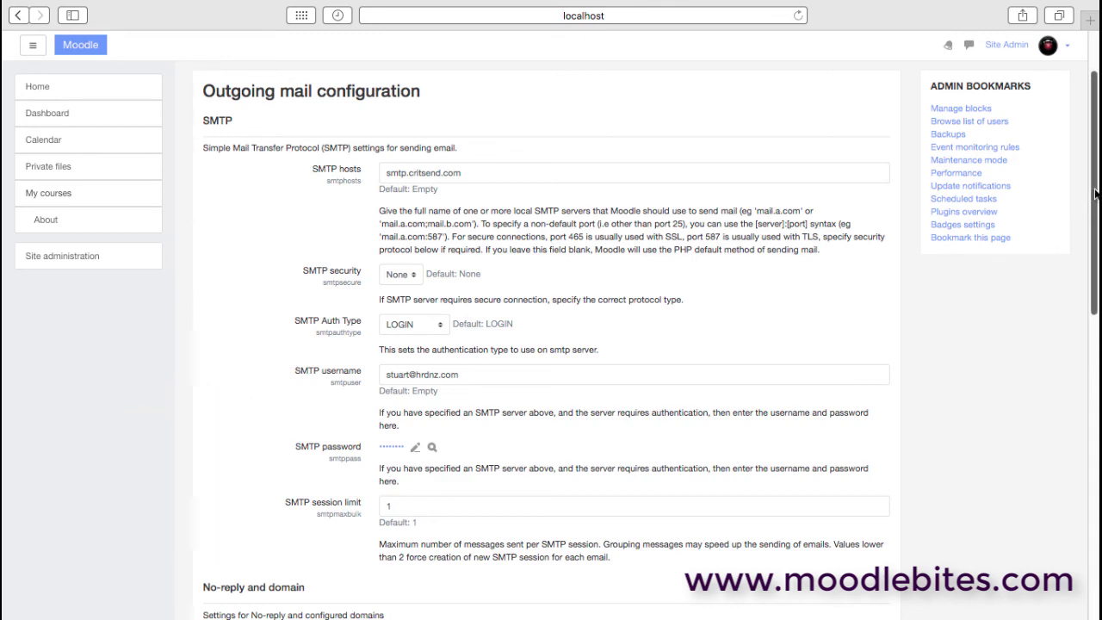
pyautogui.moveTo(1096, 194); pyautogui.dragTo(1097, 309)
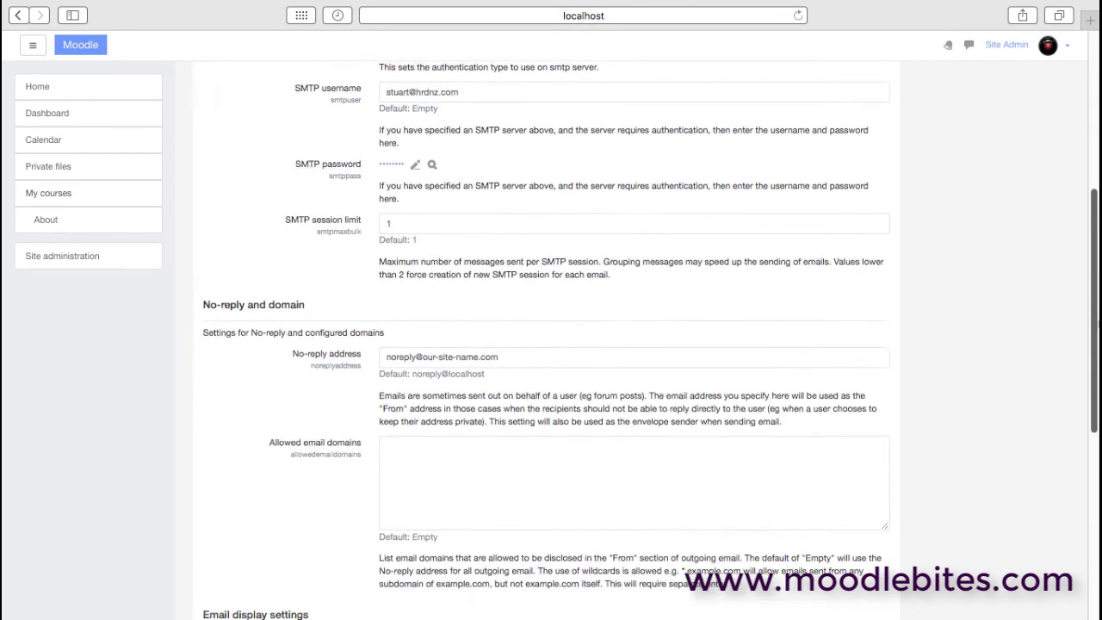
pyautogui.scroll(-5, 914, 332)
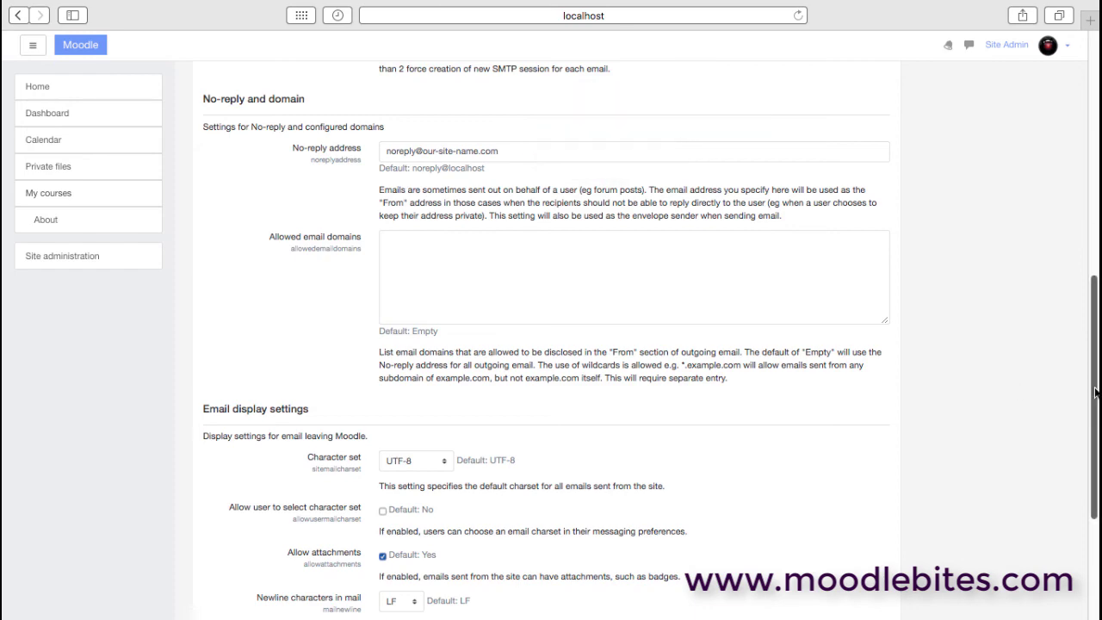
pyautogui.moveTo(1091, 392); pyautogui.dragTo(1089, 491)
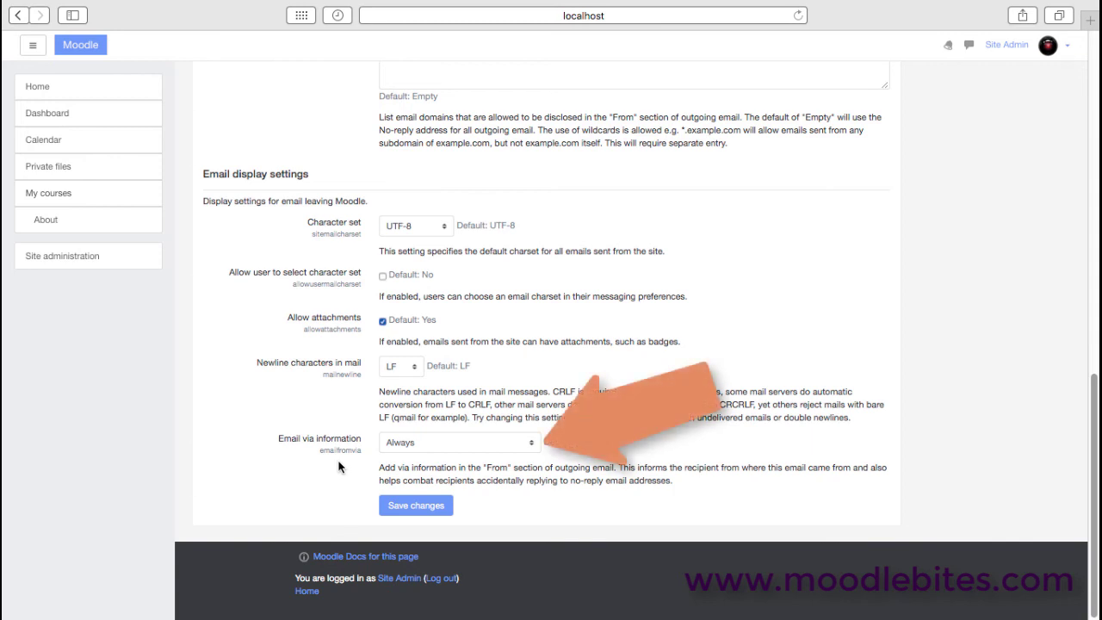
pyautogui.click(534, 446)
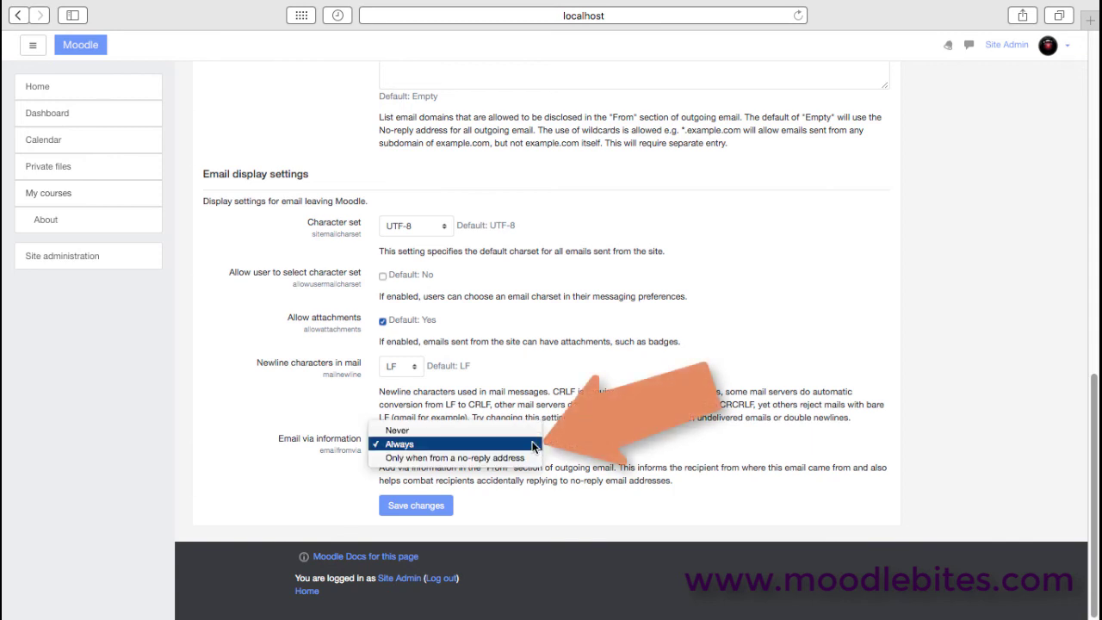
pyautogui.click(471, 445)
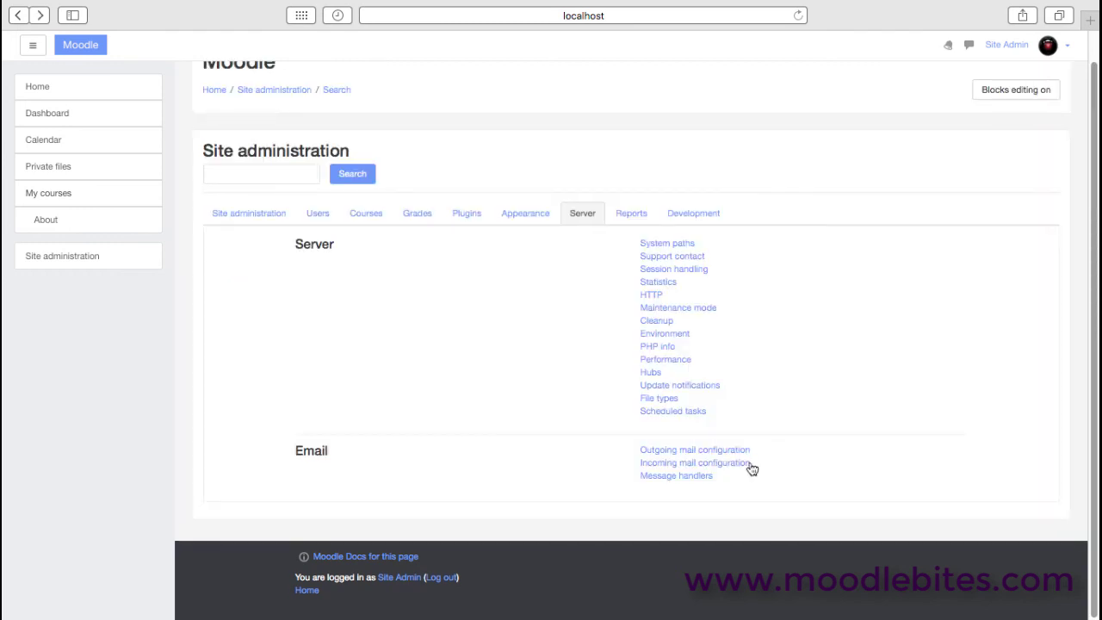
# - Open Incoming mail configuration, review the general, mailbox and incoming mail server settings, and return to the server settings list
pyautogui.click(747, 464)
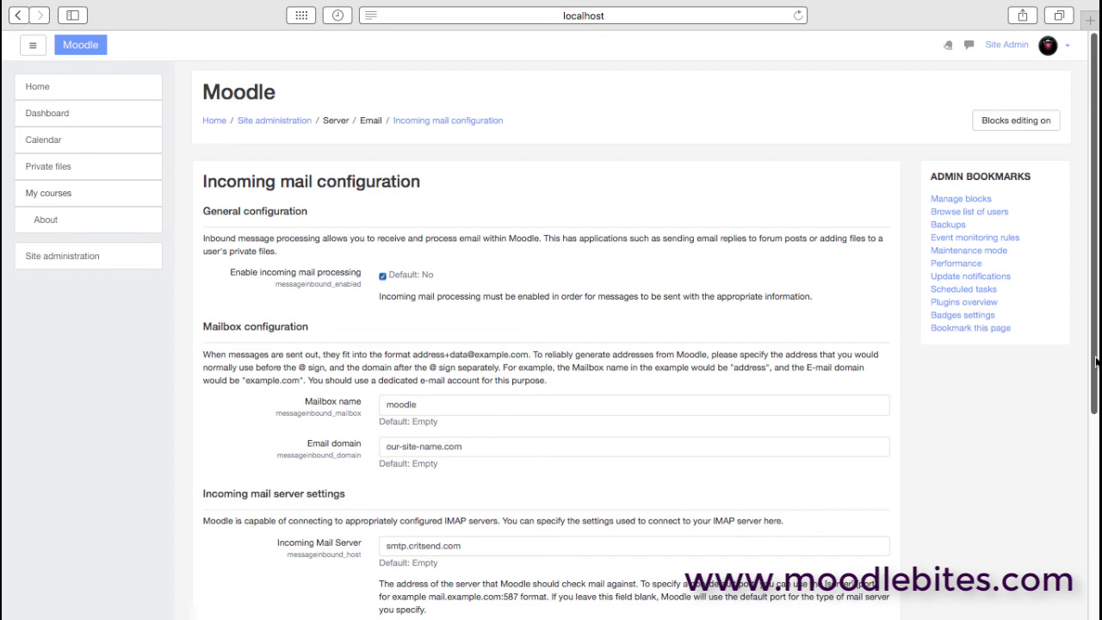
pyautogui.moveTo(1096, 361); pyautogui.dragTo(1096, 420)
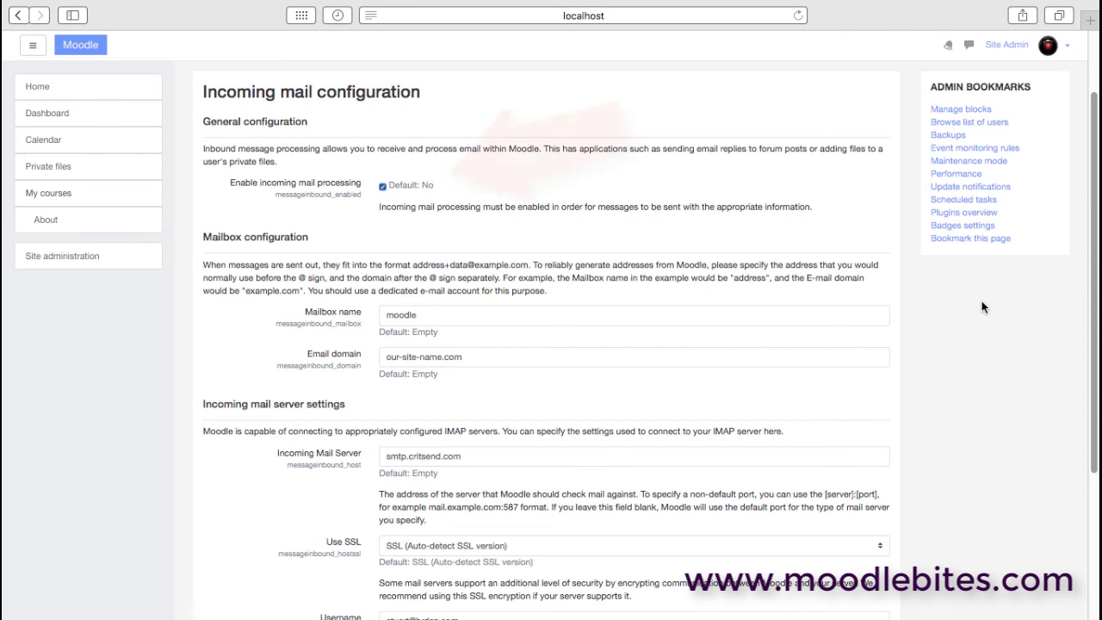
pyautogui.click(382, 187)
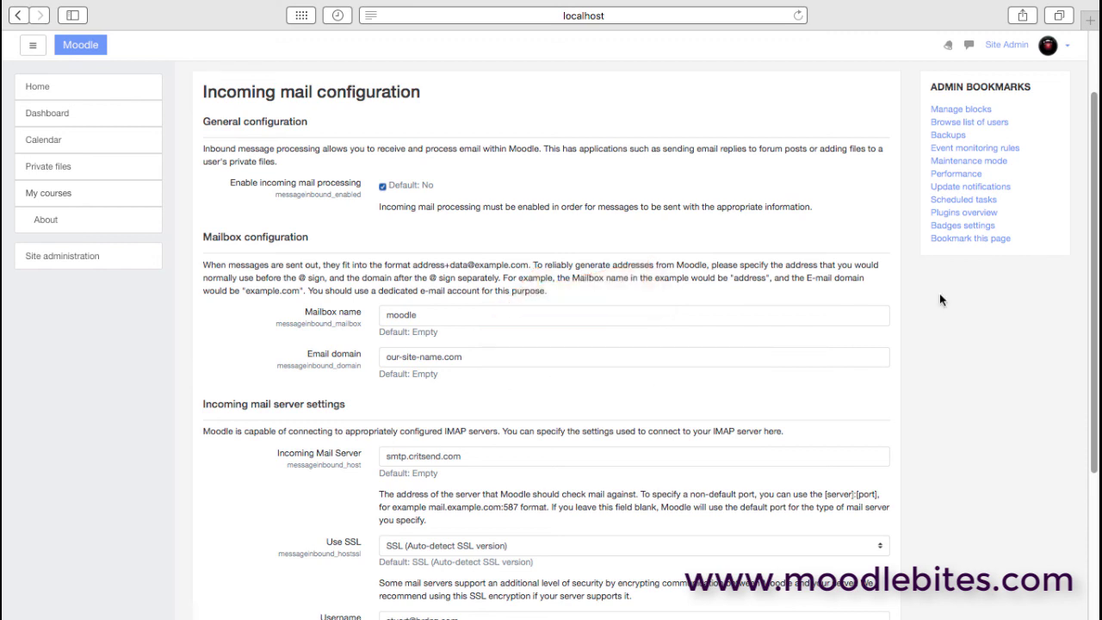
pyautogui.scroll(-5, 1055, 275)
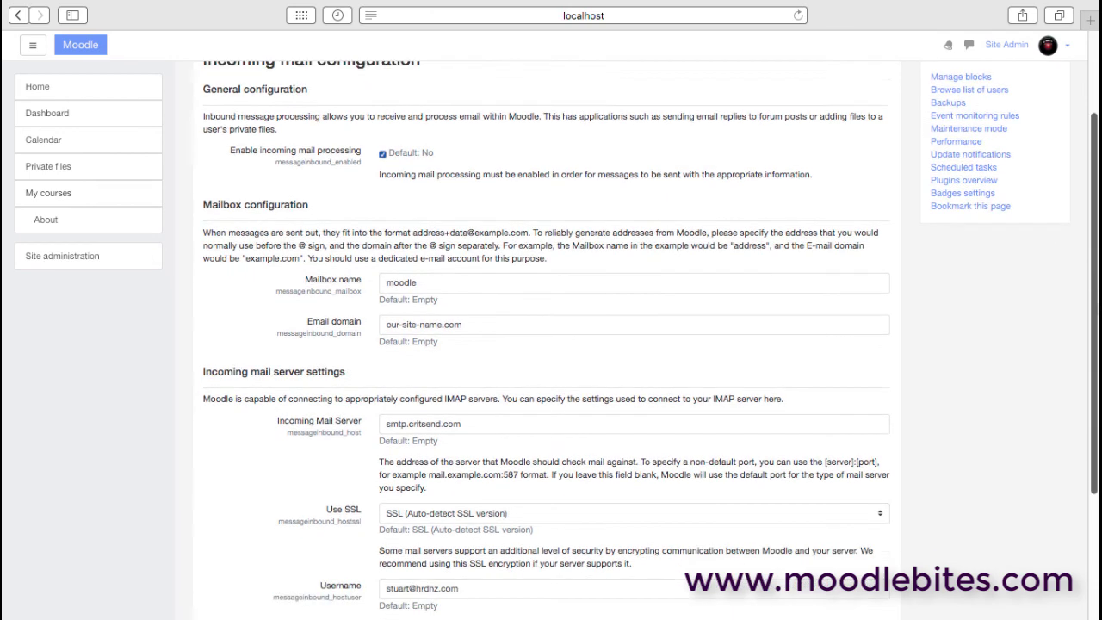
pyautogui.scroll(-1, 1056, 388)
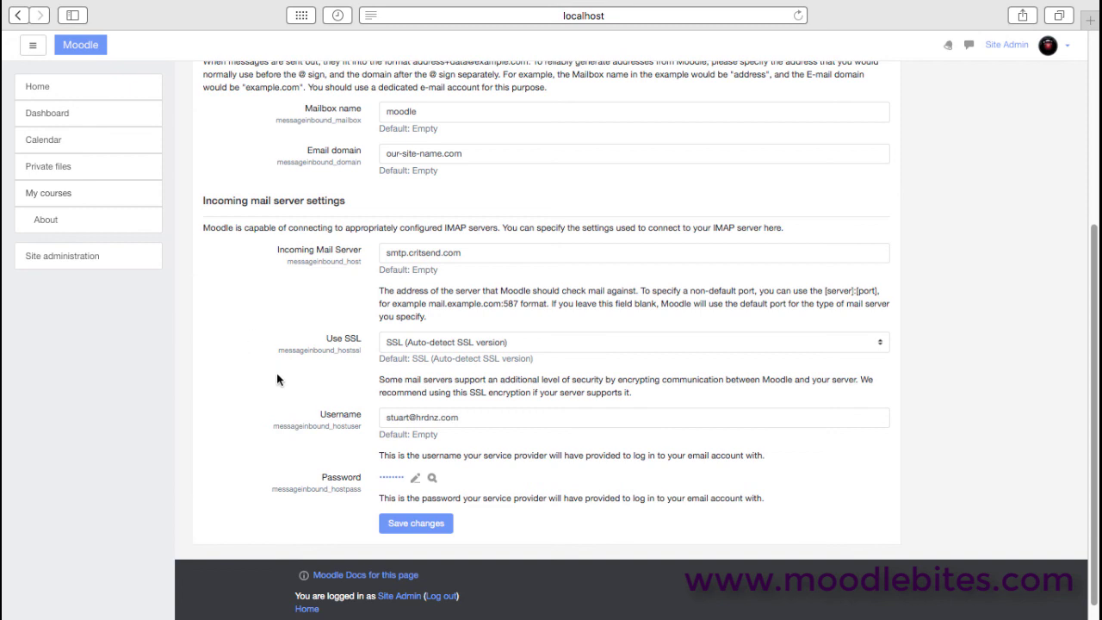
pyautogui.press('super+bracketleft')
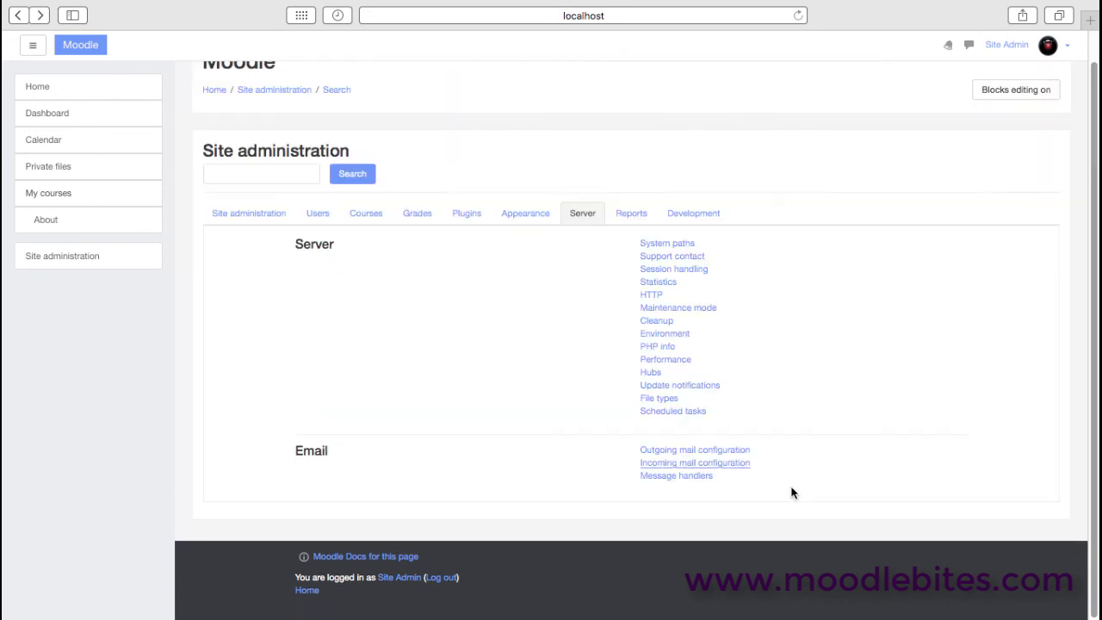
# - Open the Message handlers page from the Email settings
pyautogui.click(693, 478)
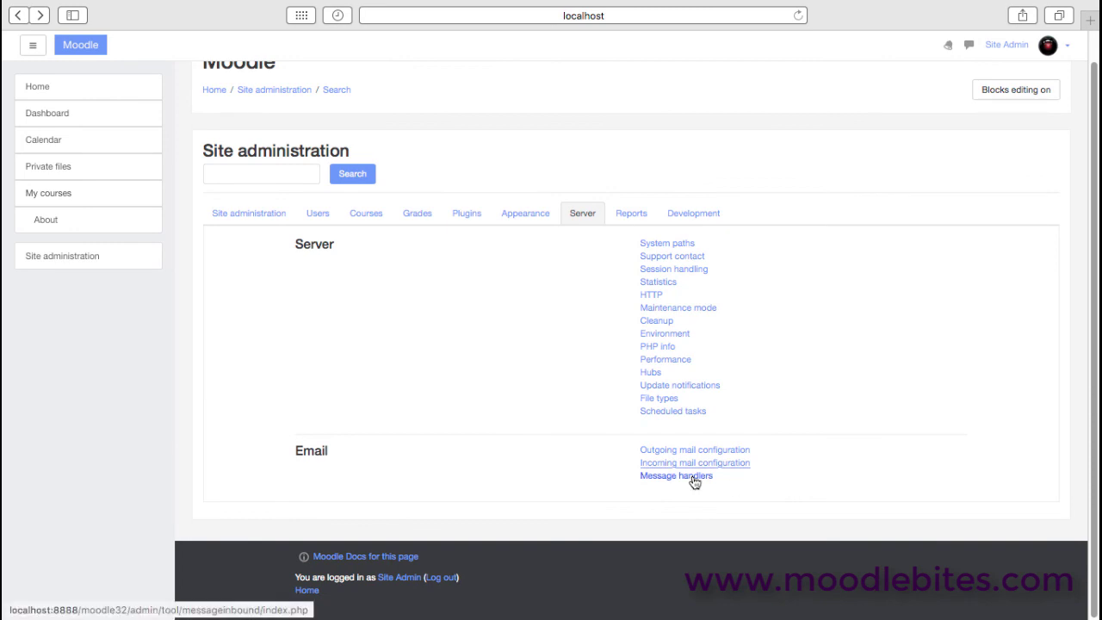